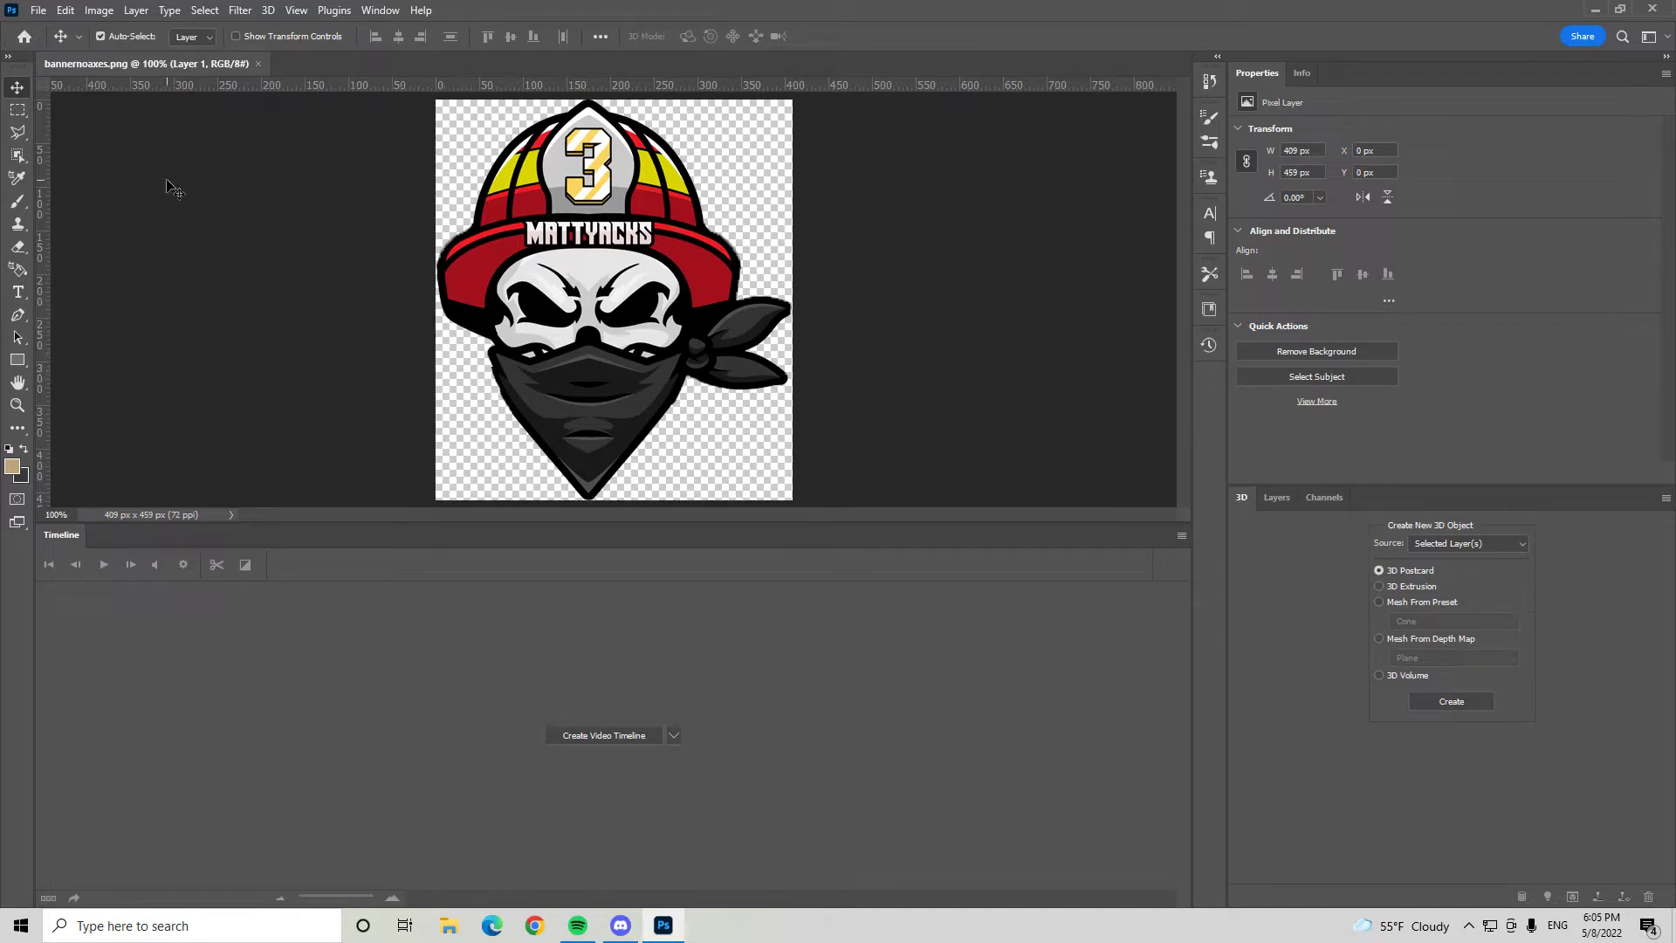
# Set the canvas size to 1000 by 1000 pixels.
pyautogui.click(99, 12)
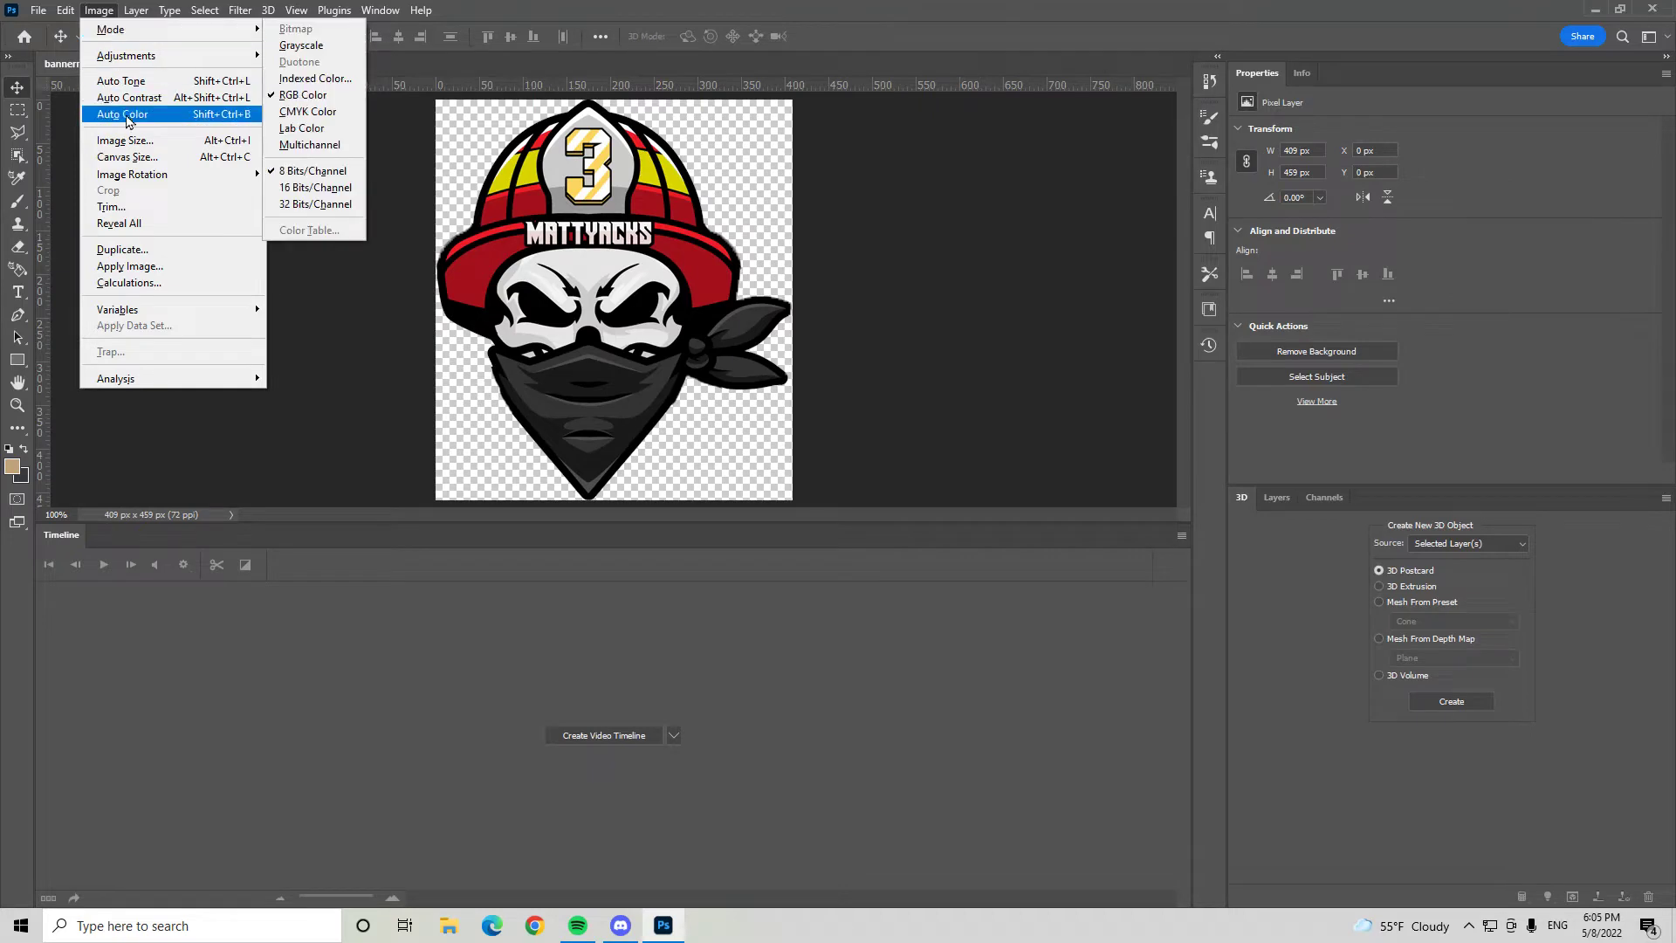
pyautogui.click(127, 157)
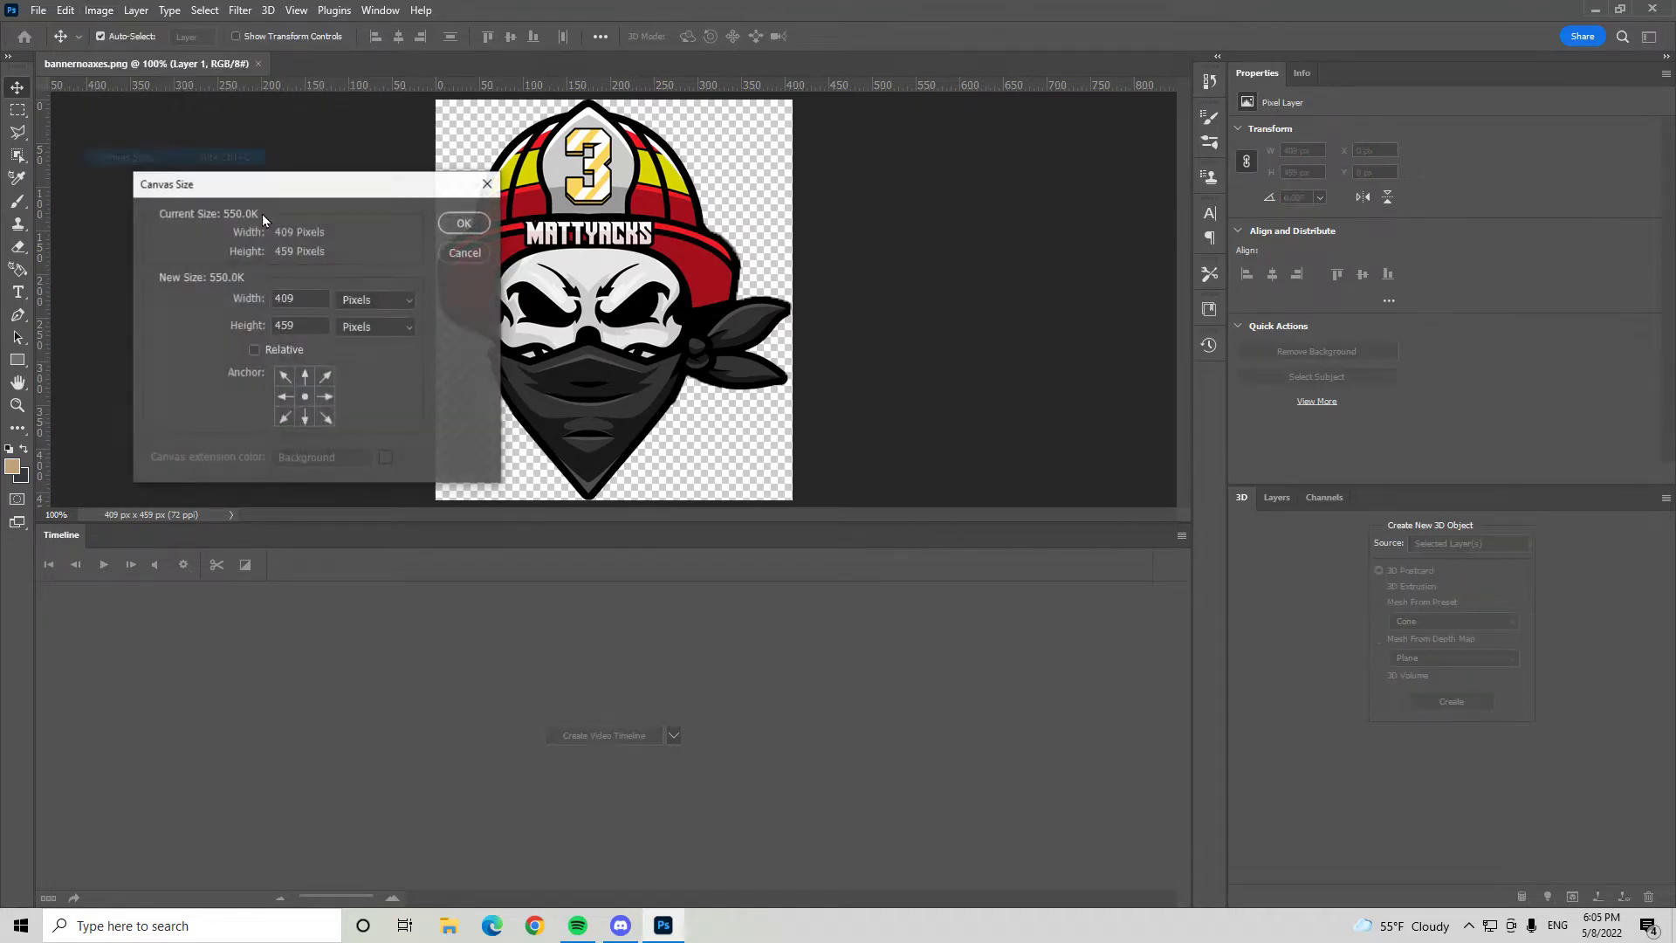
pyautogui.write('10')
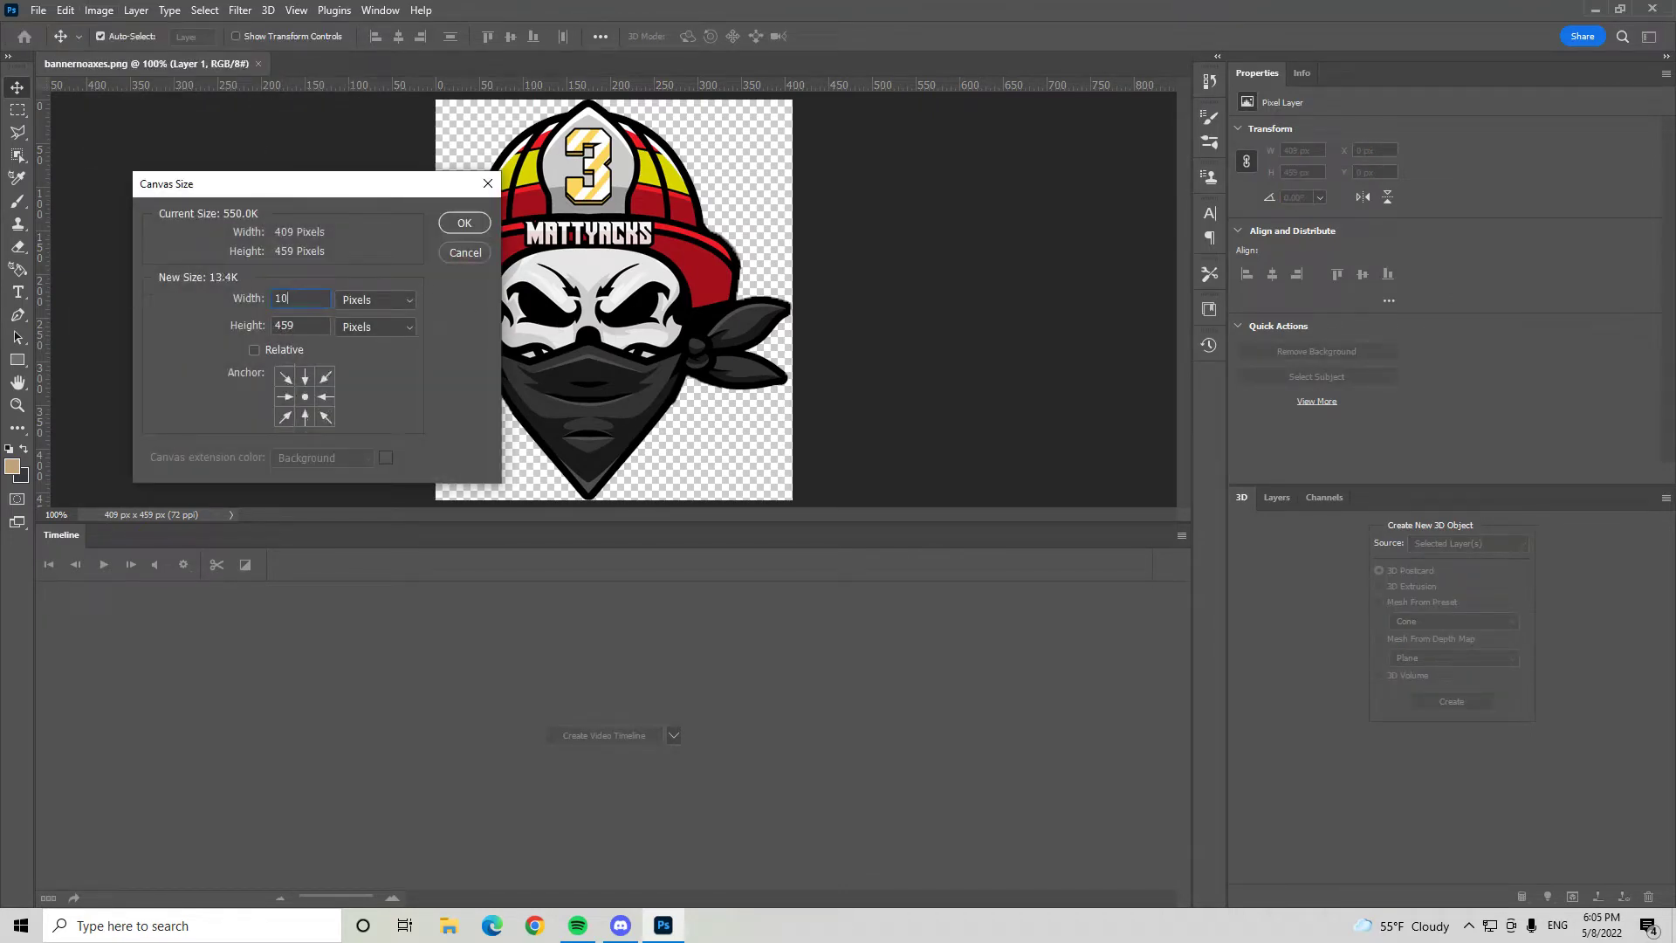
pyautogui.write('00')
pyautogui.press('Tab')
pyautogui.write('1000')
pyautogui.press('Return')
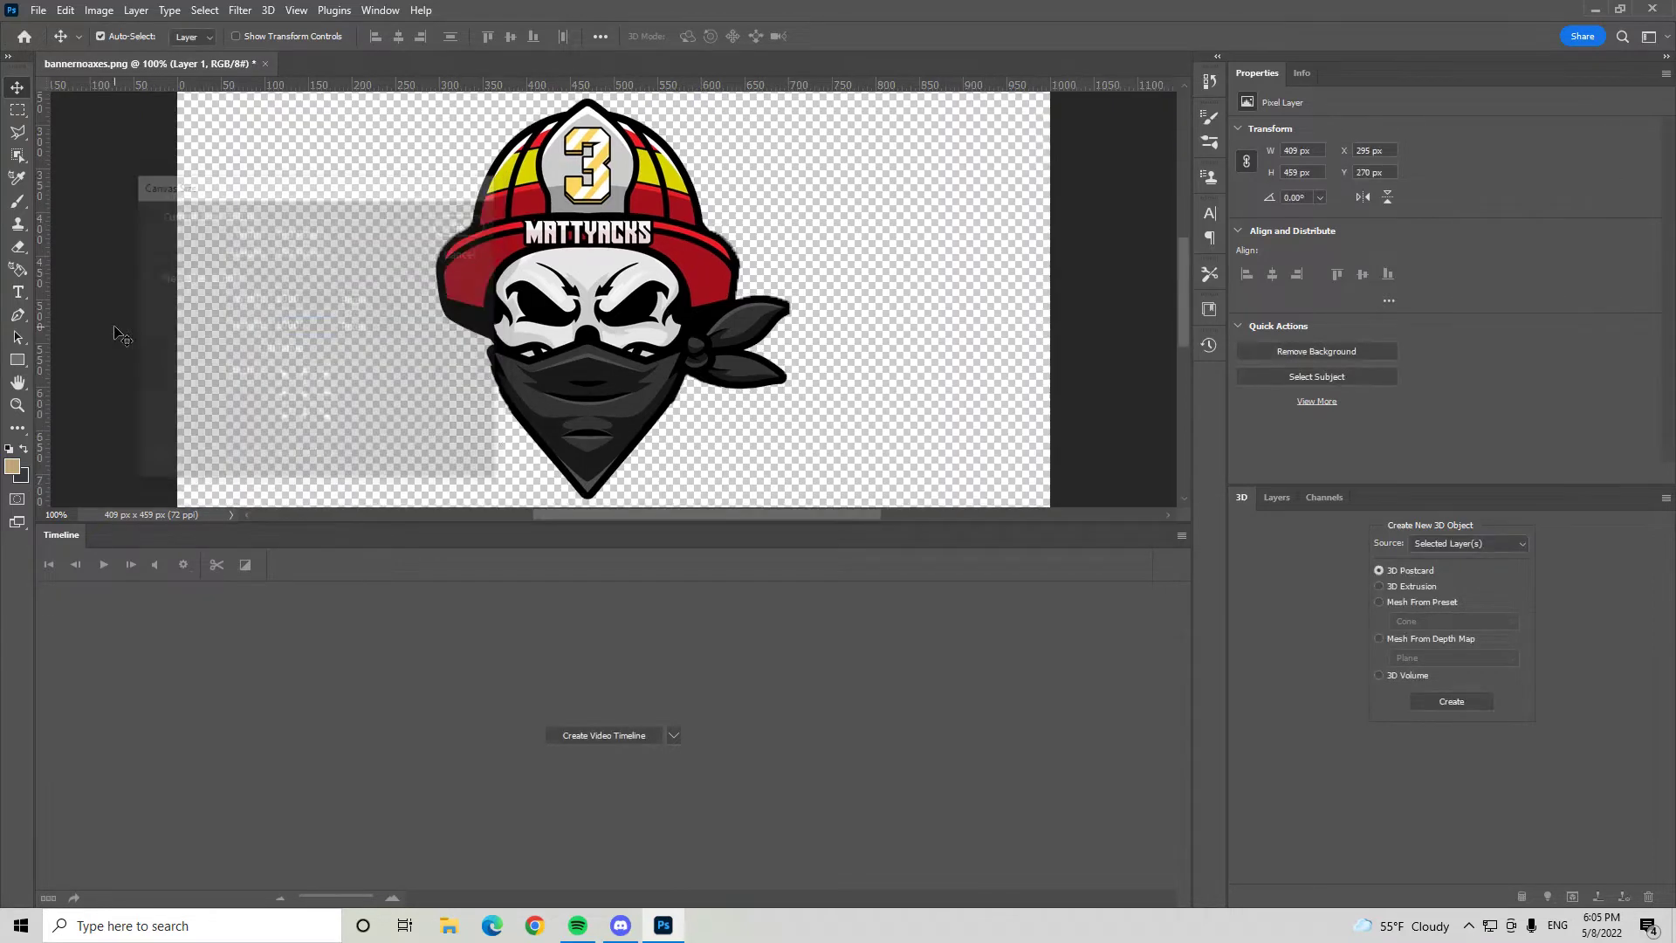
# Create a 3D Extrusion from the selected logo layer and enlarge the canvas viewing area.
pyautogui.hscroll(-1, 472, 384)
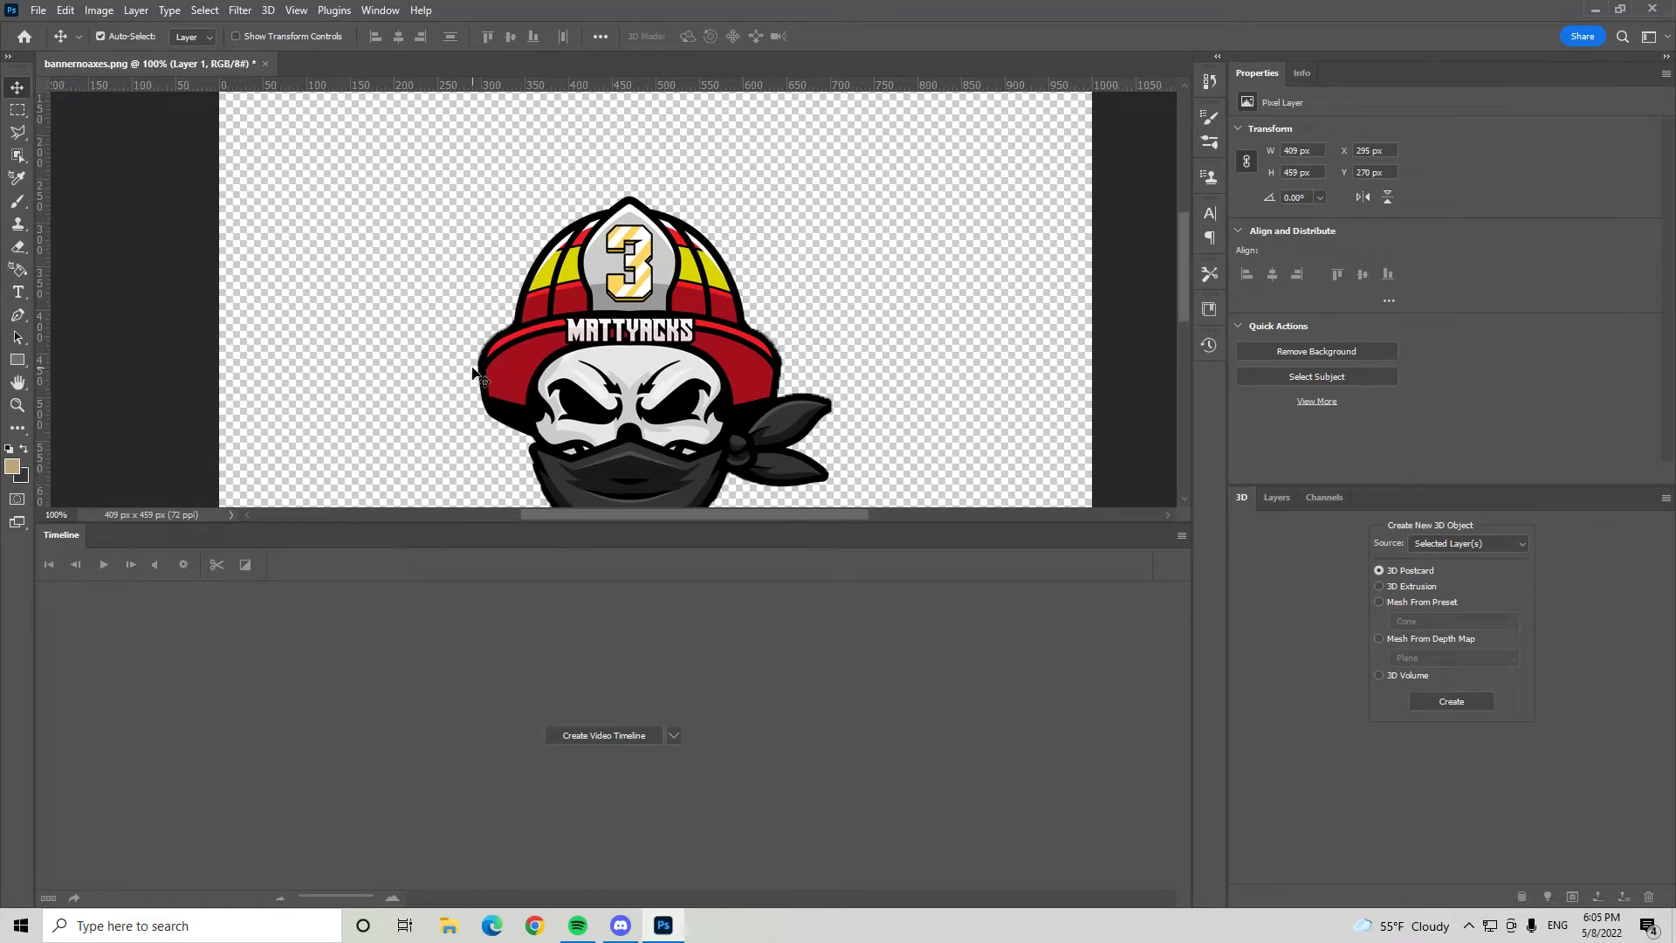
pyautogui.scroll(-1, 476, 376)
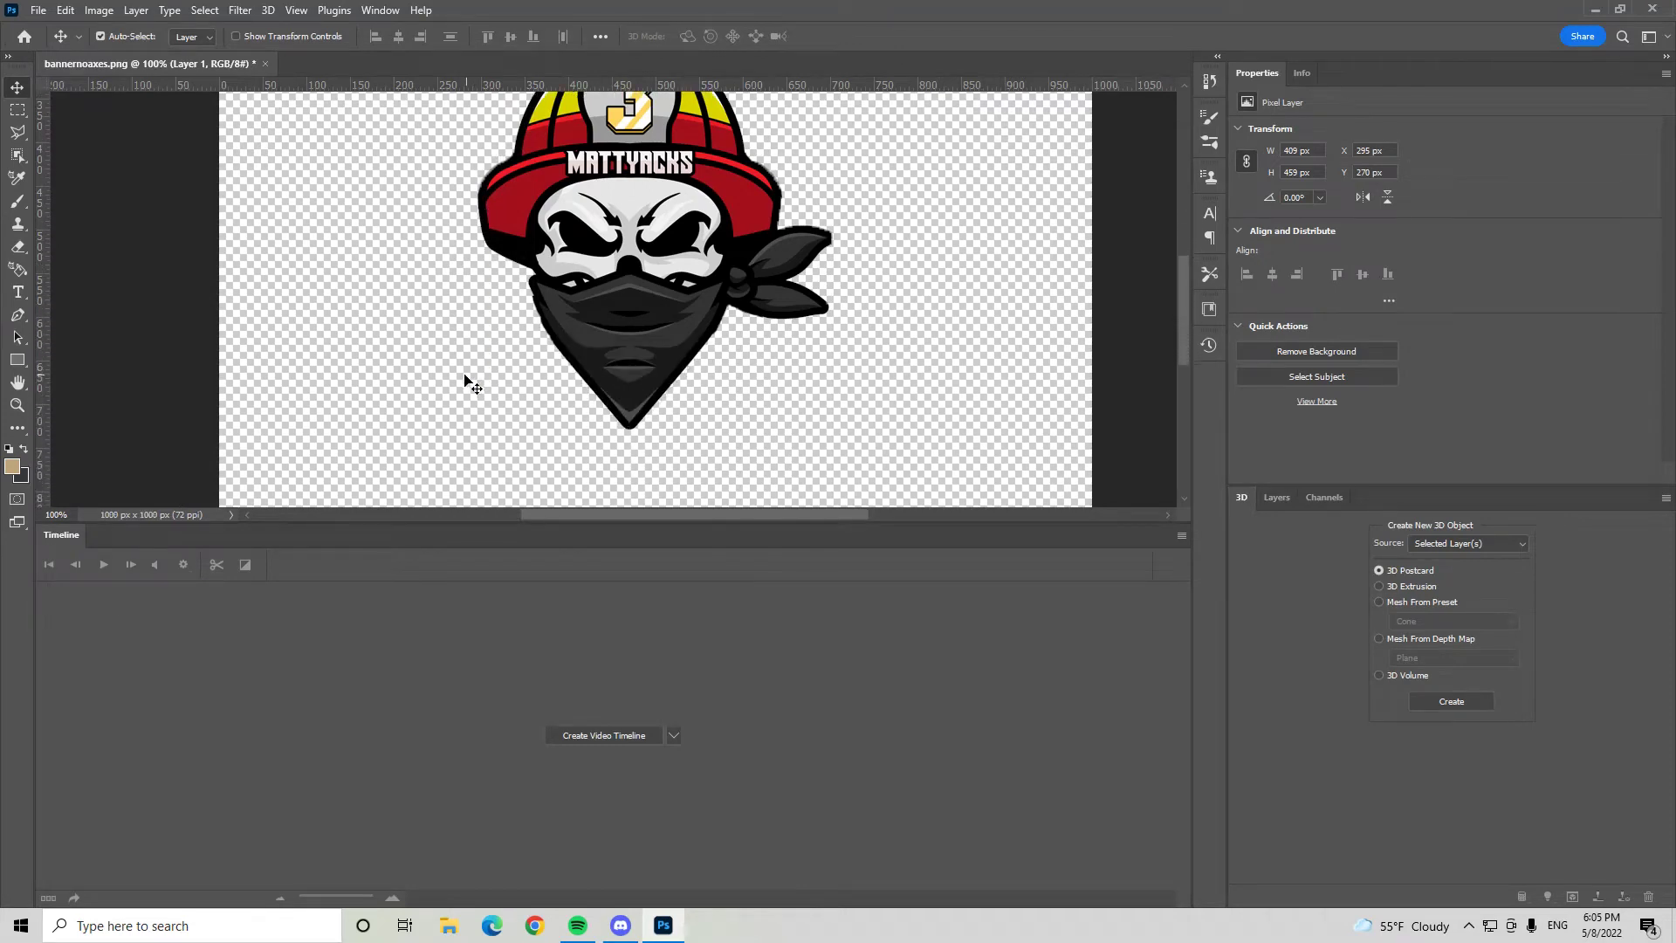
pyautogui.scroll(1, 681, 207)
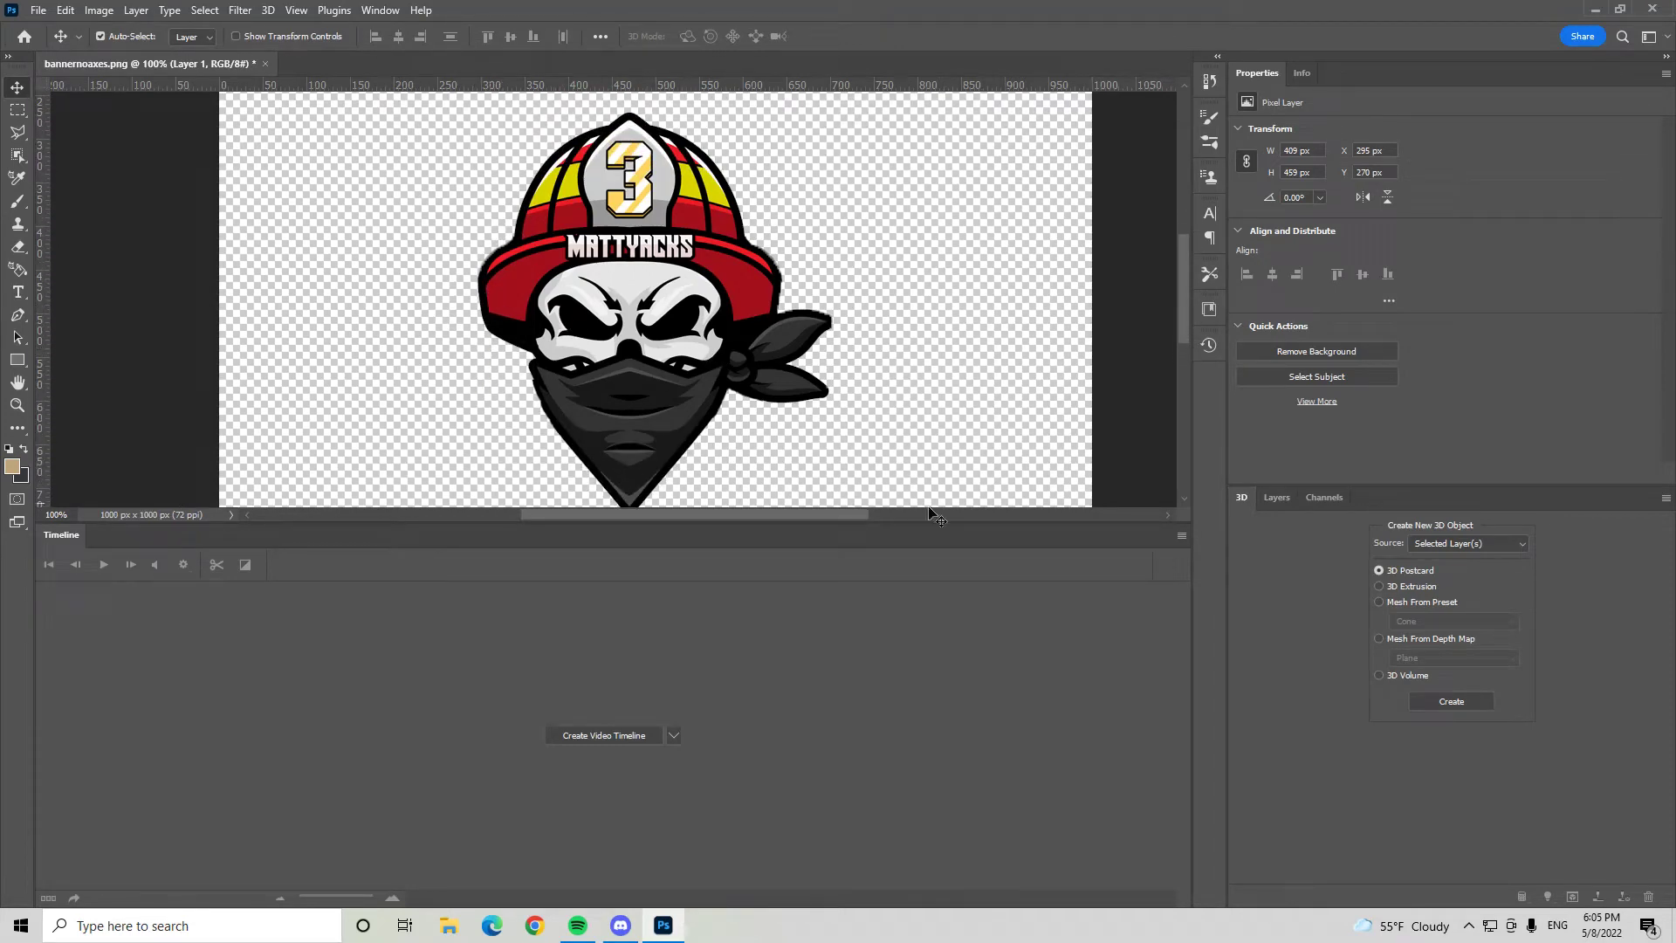
pyautogui.click(1280, 499)
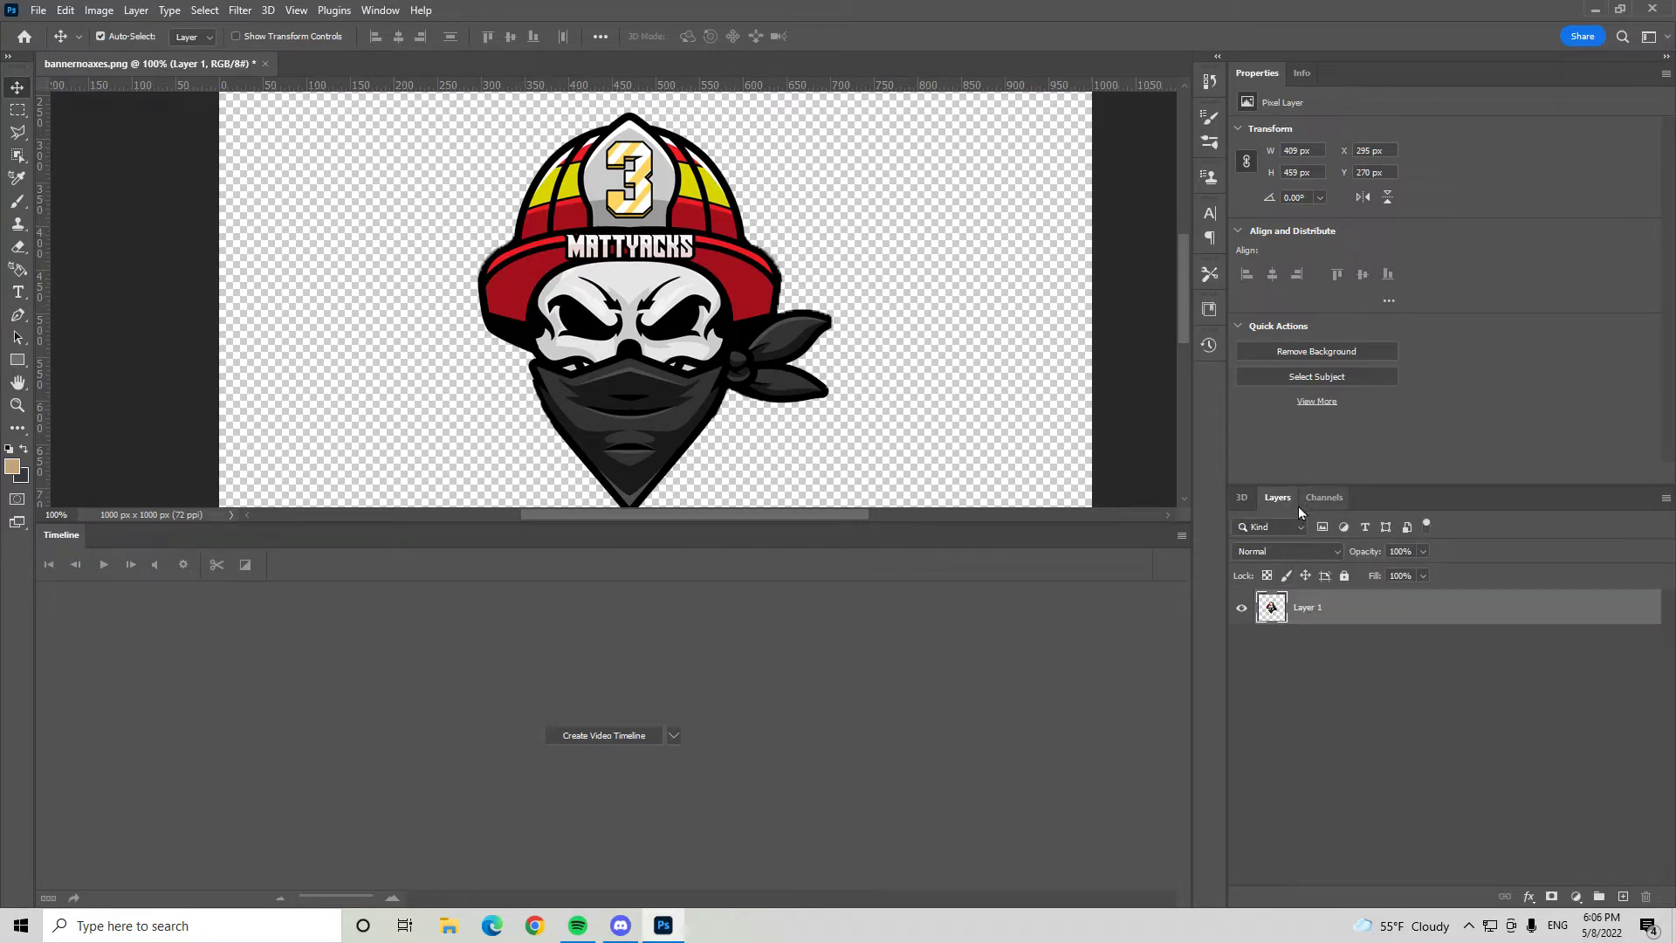
pyautogui.click(1242, 498)
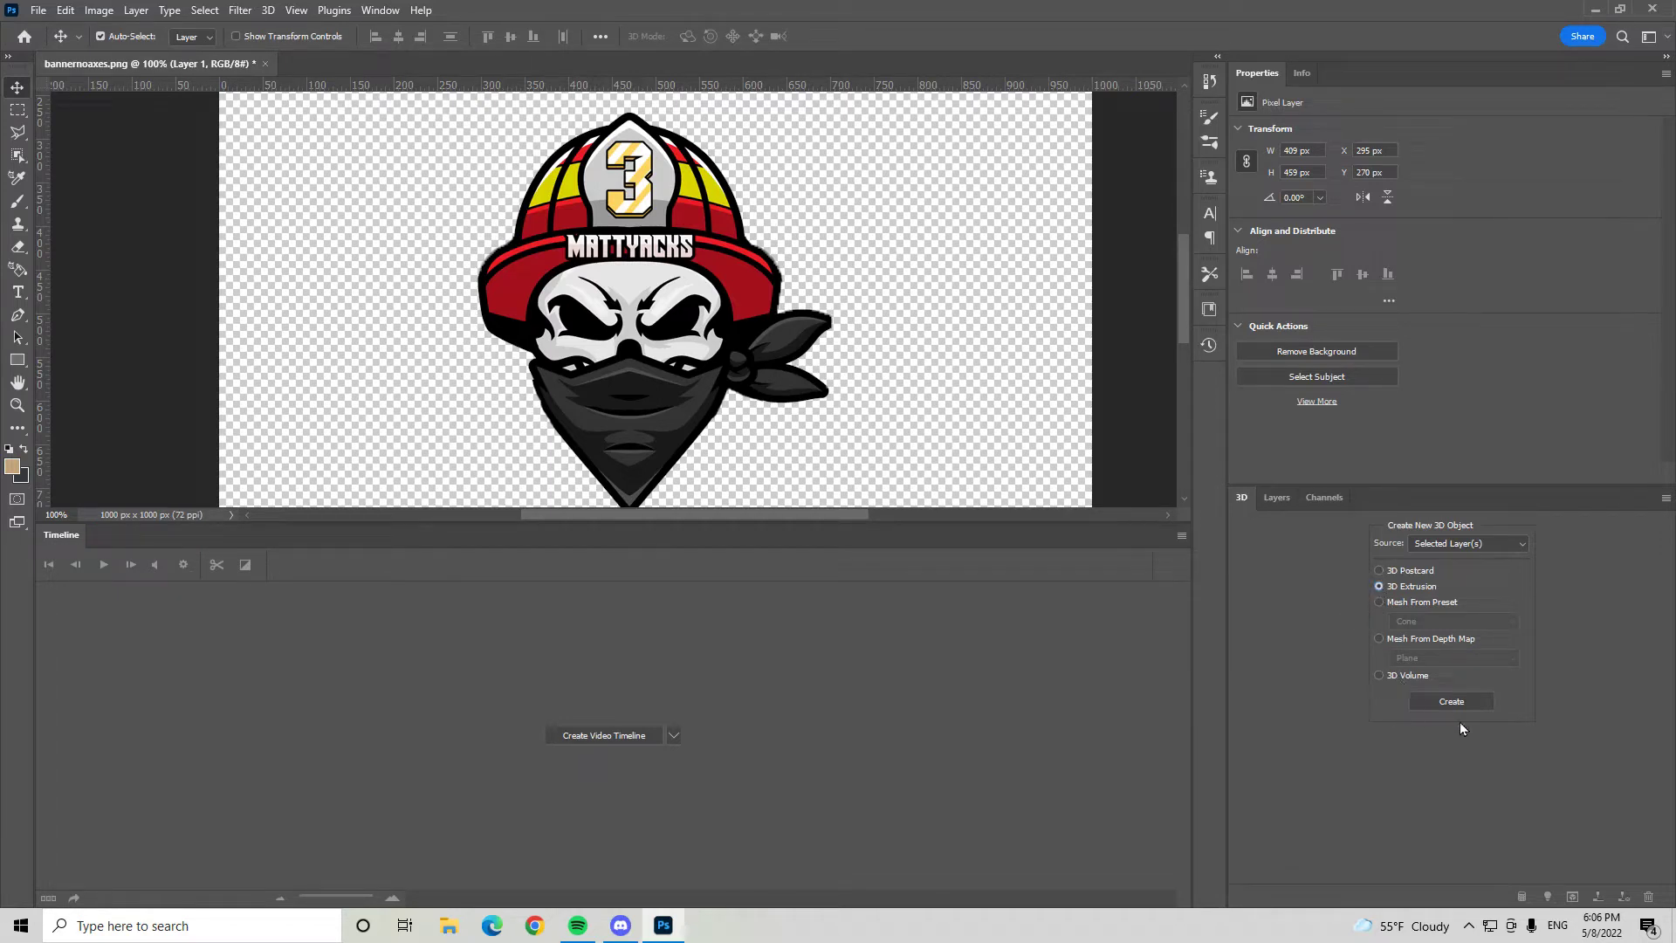
pyautogui.click(1465, 700)
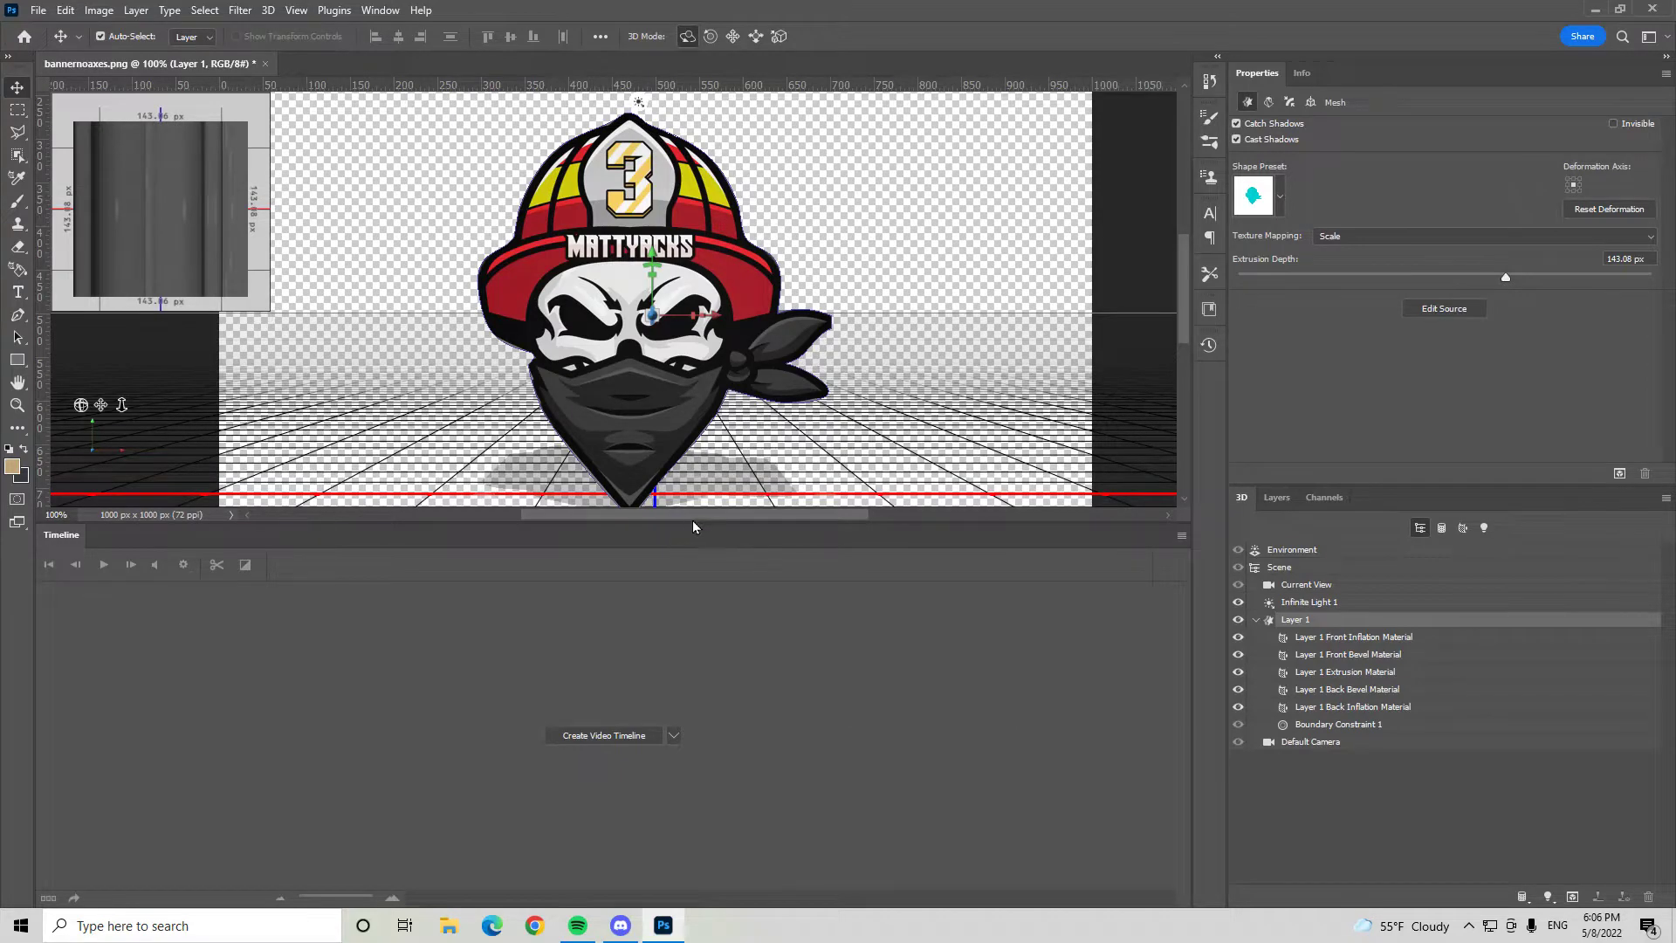
pyautogui.moveTo(680, 577); pyautogui.dragTo(690, 705)
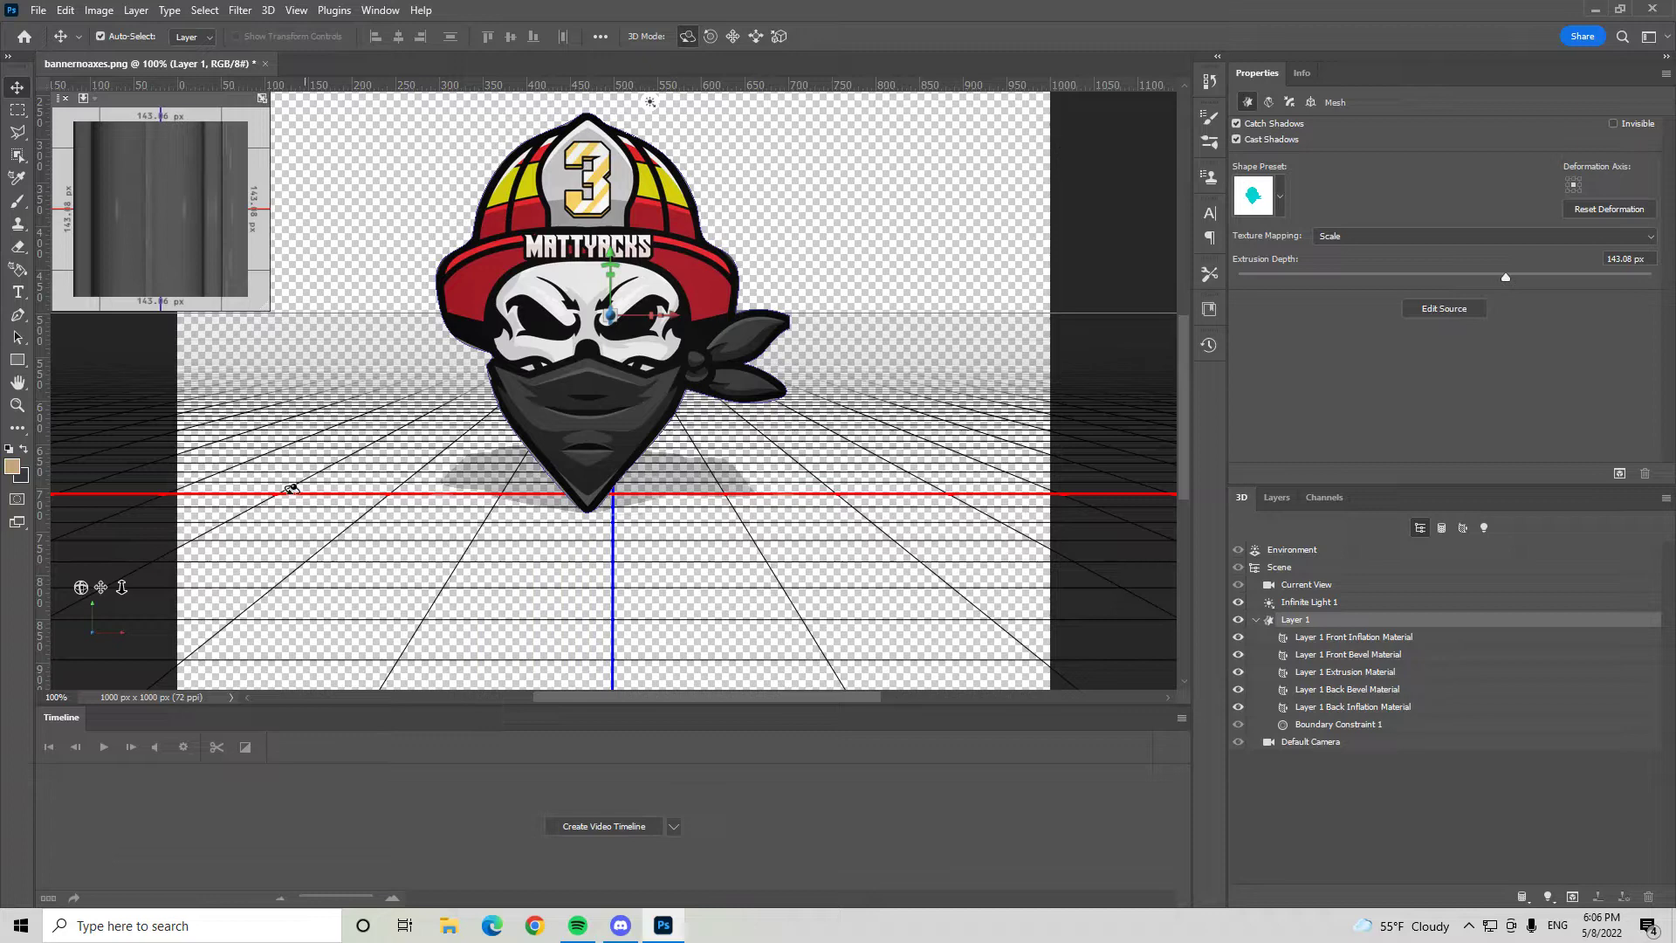
# Check the Deactivate Native Canvas option in the Technology Previews preferences.
pyautogui.click(73, 12)
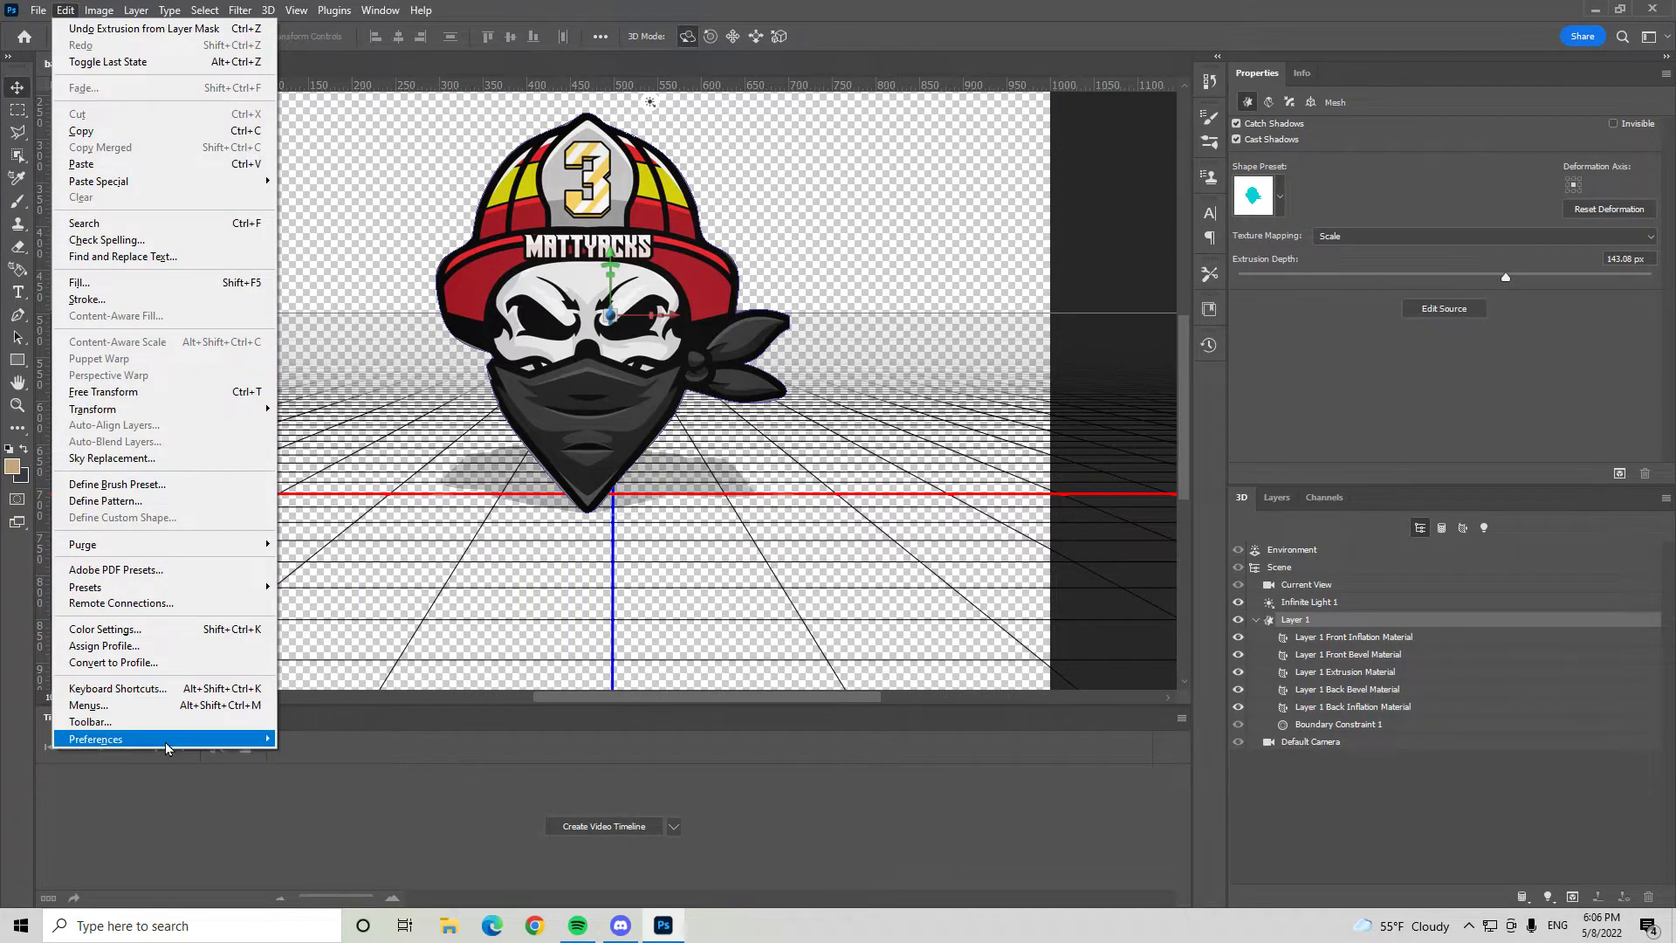
pyautogui.moveTo(169, 748)
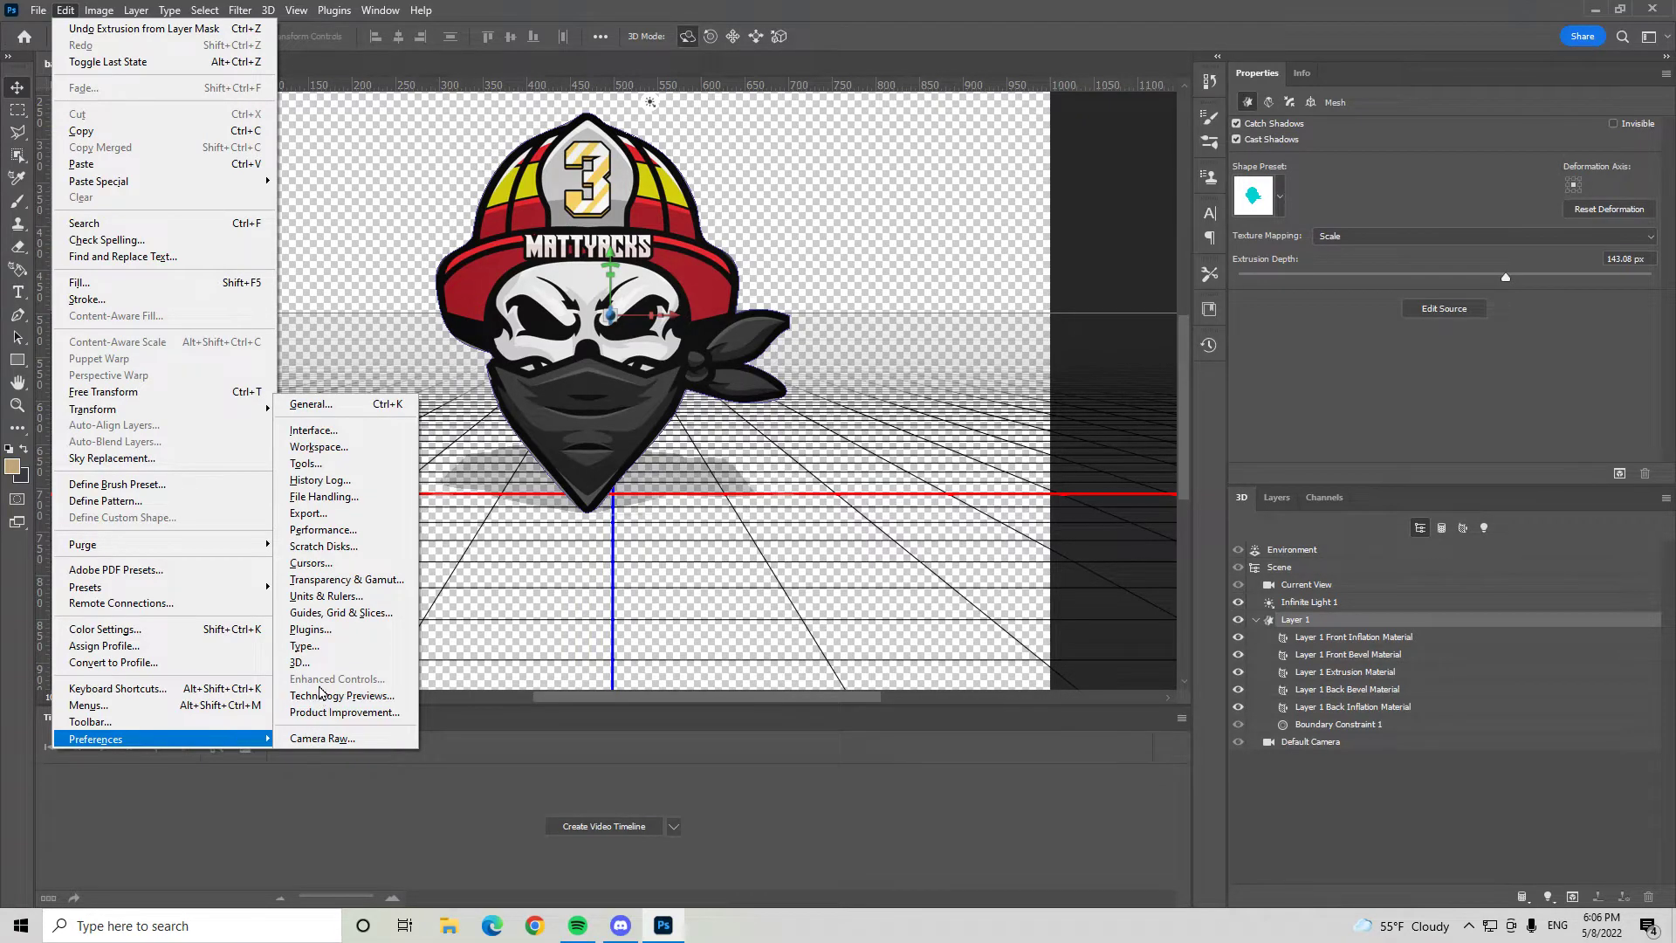
pyautogui.click(398, 699)
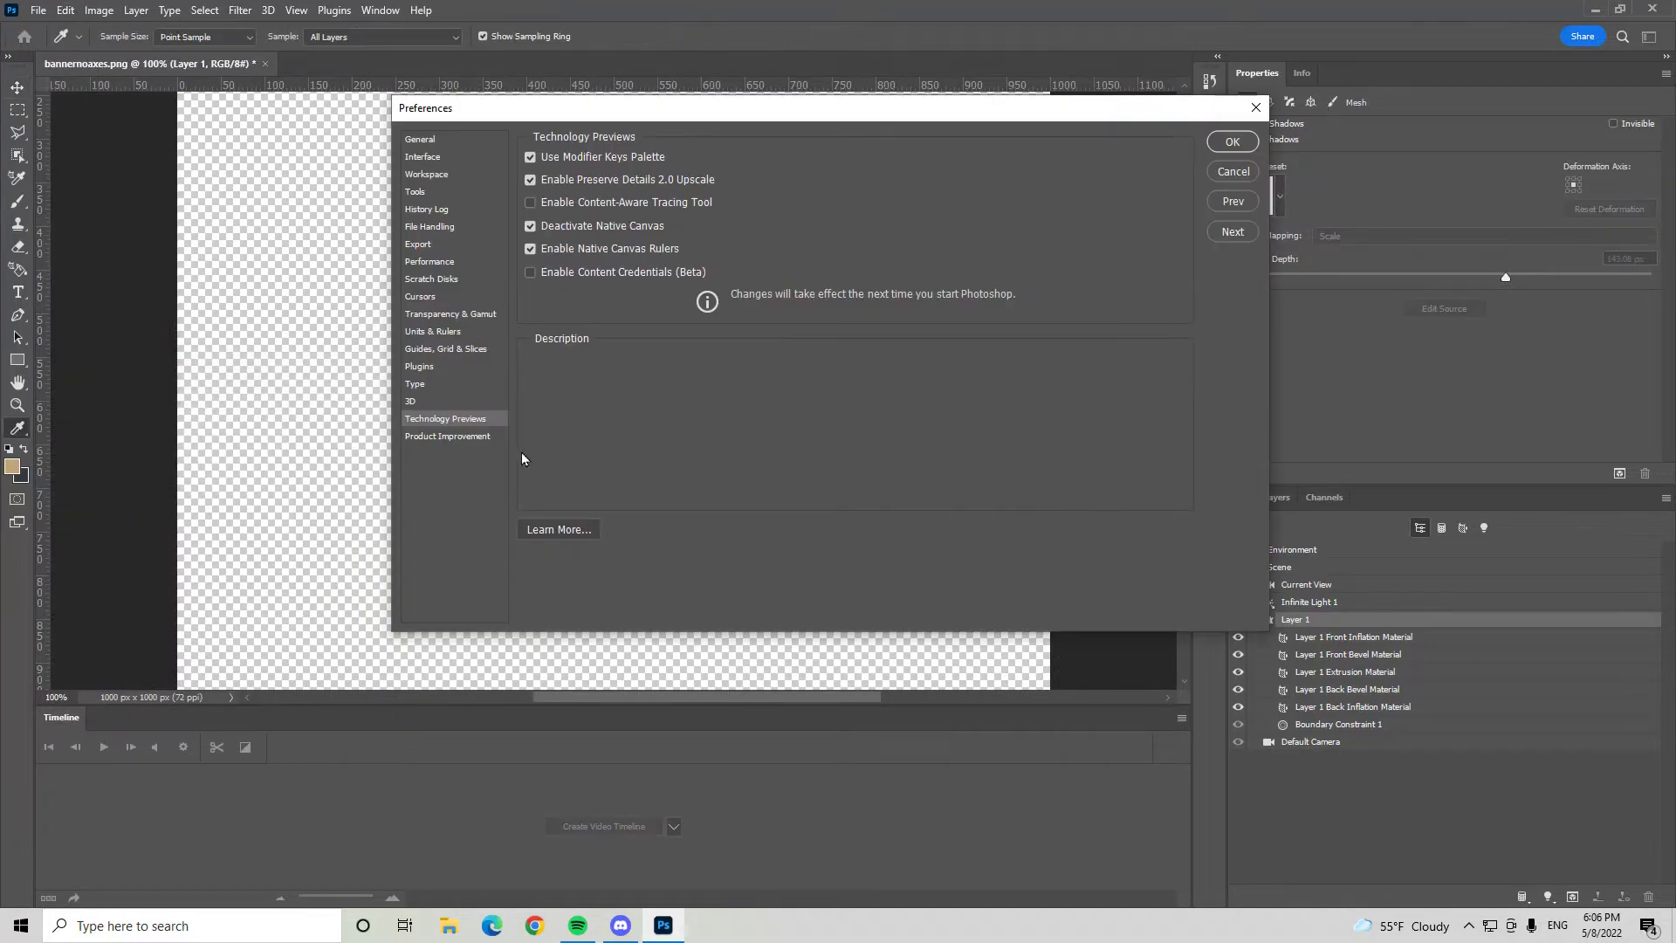
pyautogui.moveTo(629, 232)
pyautogui.click(1231, 142)
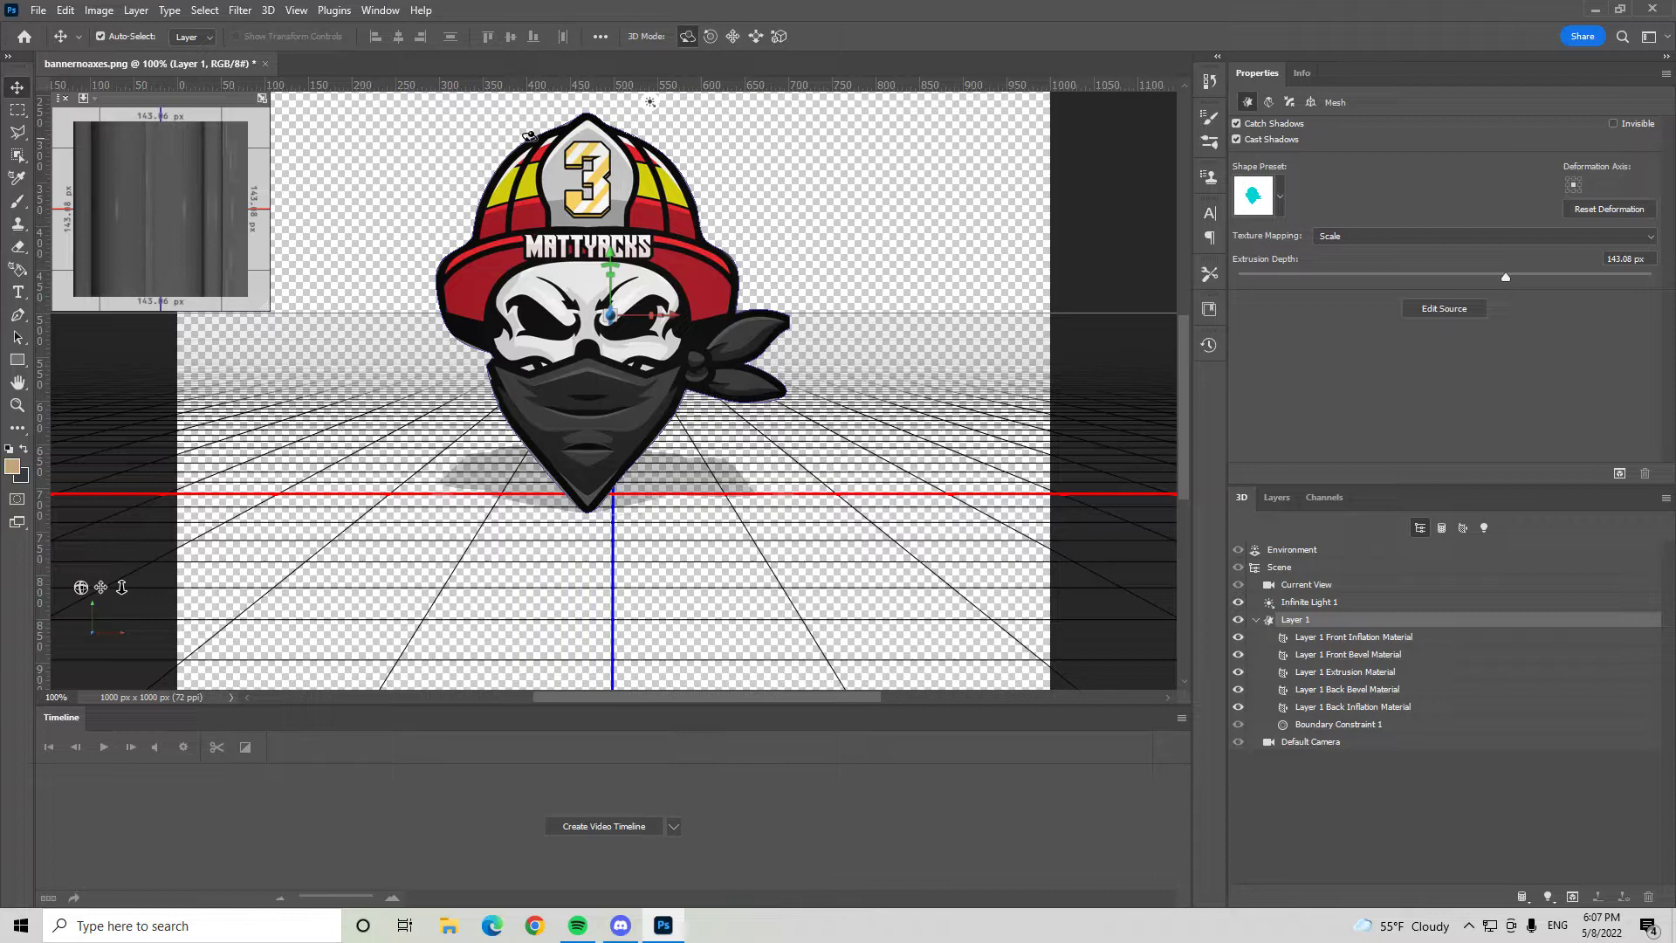
# Turn off the shadow of Infinite Light 1.
pyautogui.click(1342, 609)
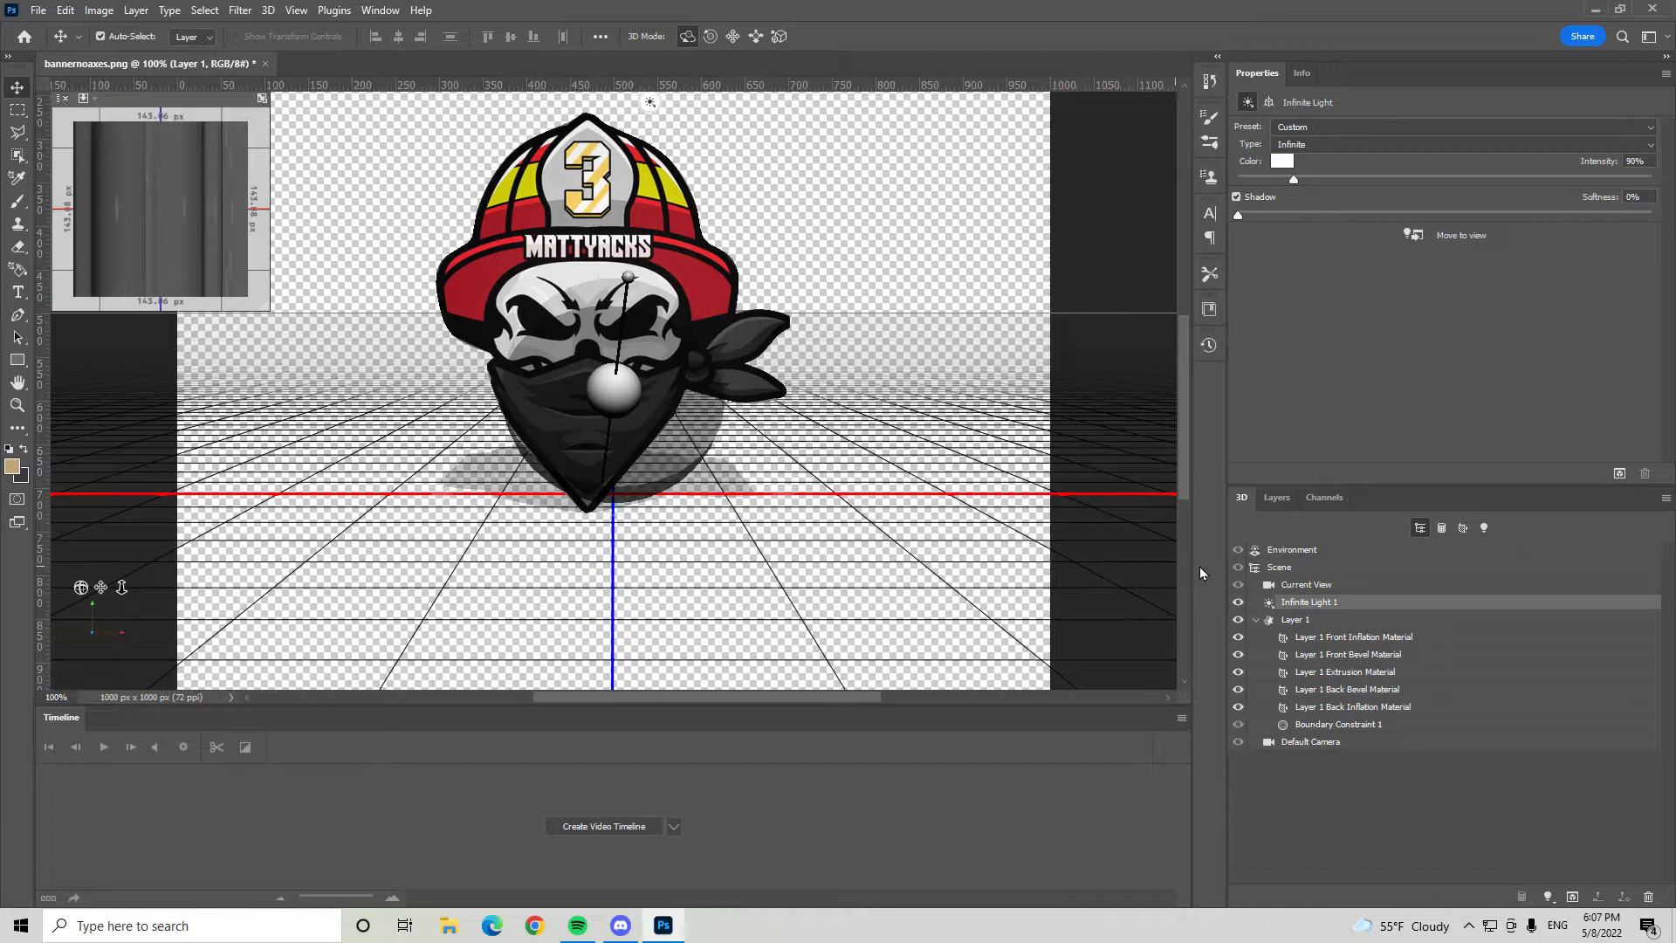
pyautogui.click(1236, 197)
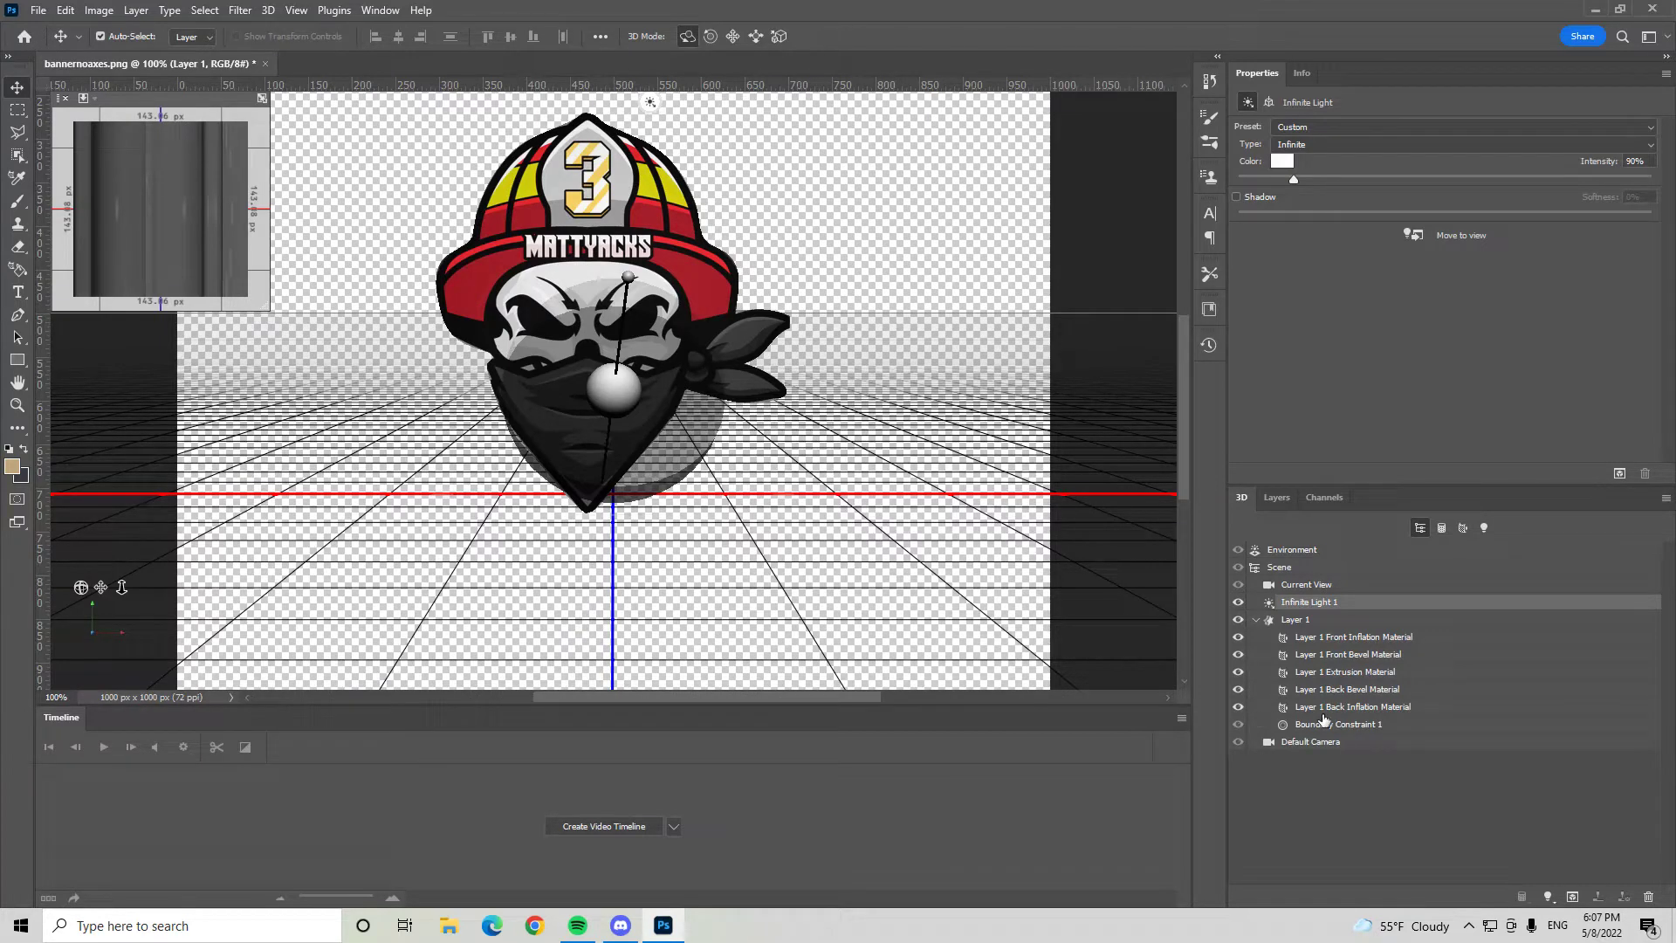
# Set the Layer 1 Extrusion Material's base color to the red sampled from the helmet.
pyautogui.click(1387, 675)
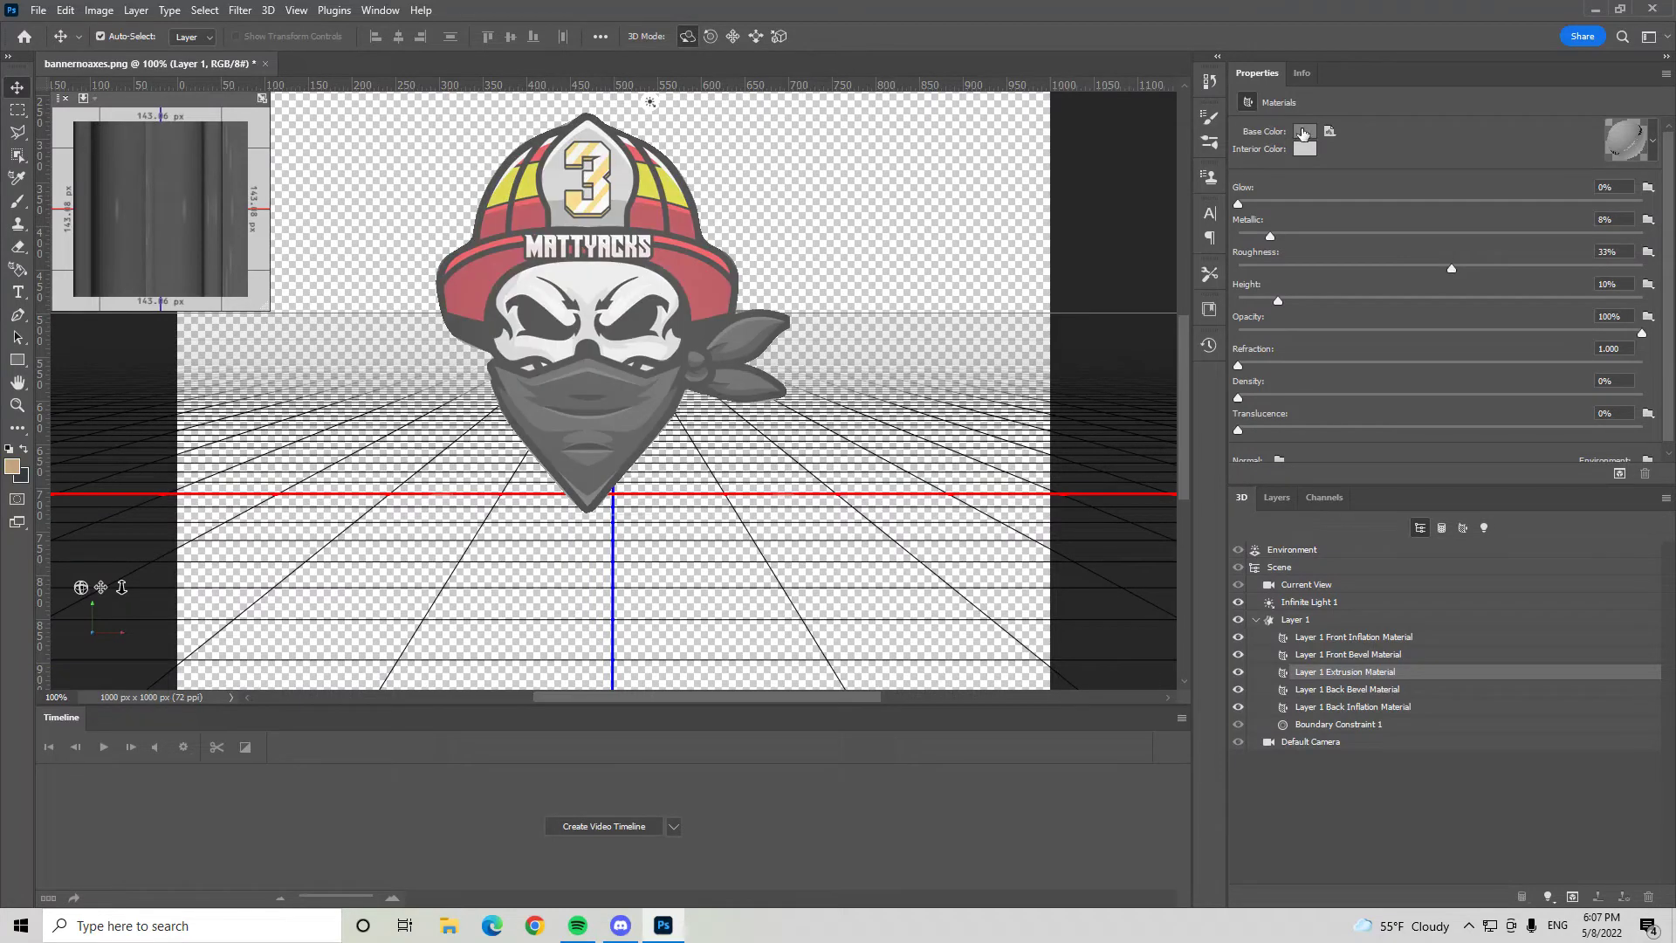
pyautogui.click(1306, 134)
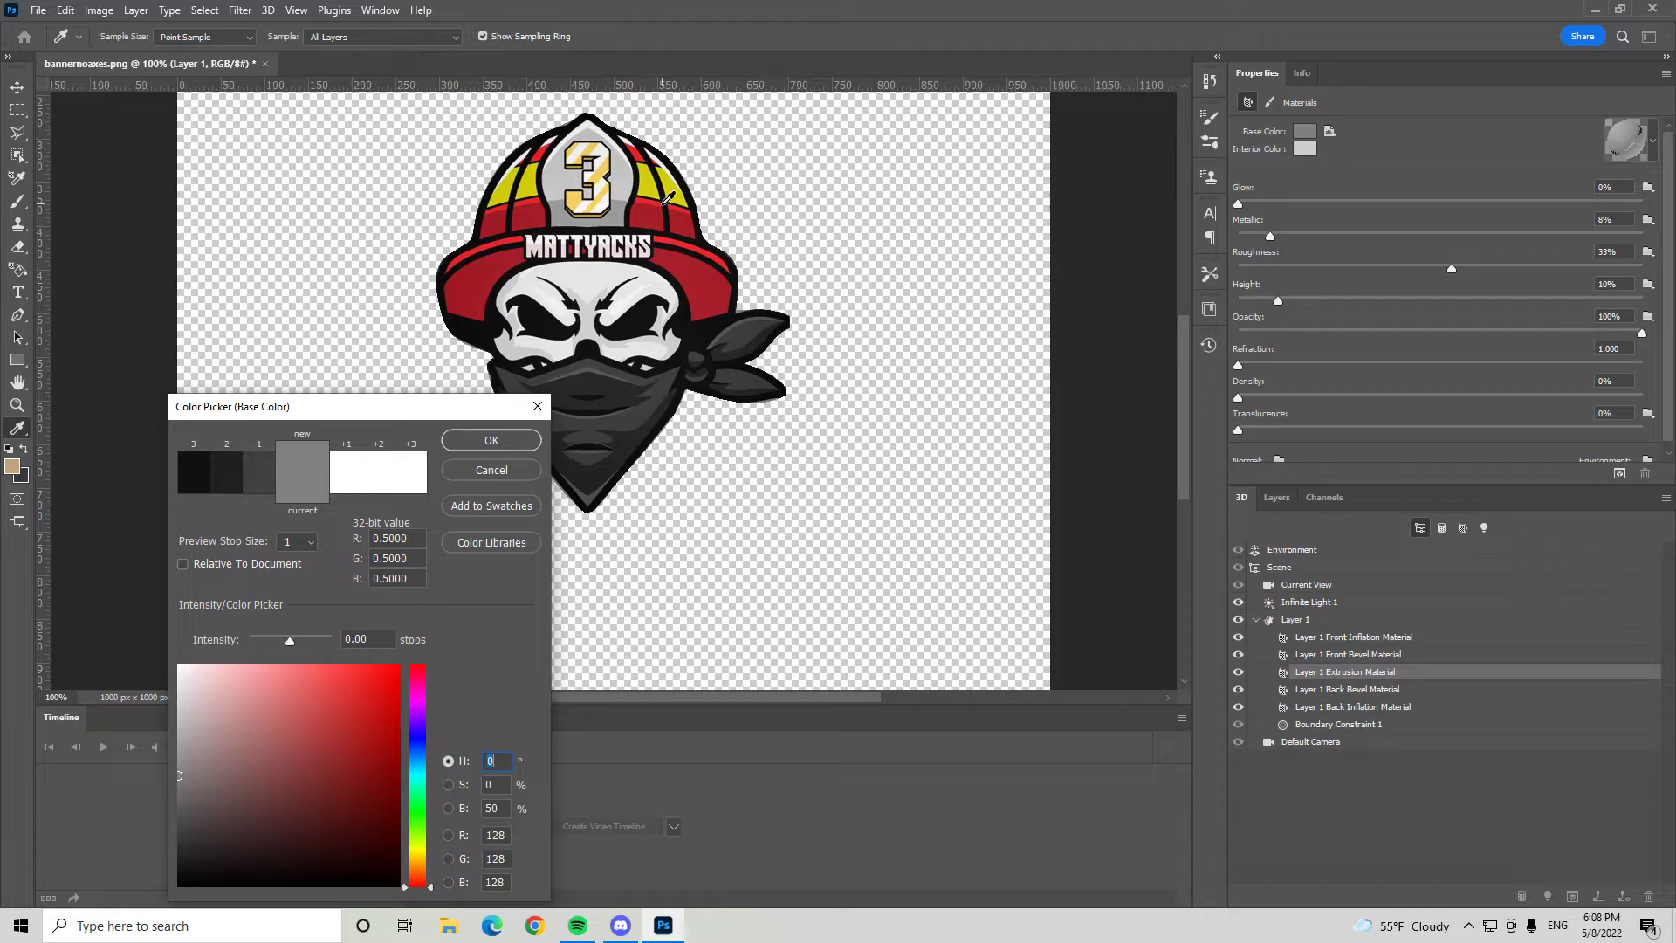
pyautogui.click(650, 228)
pyautogui.click(509, 437)
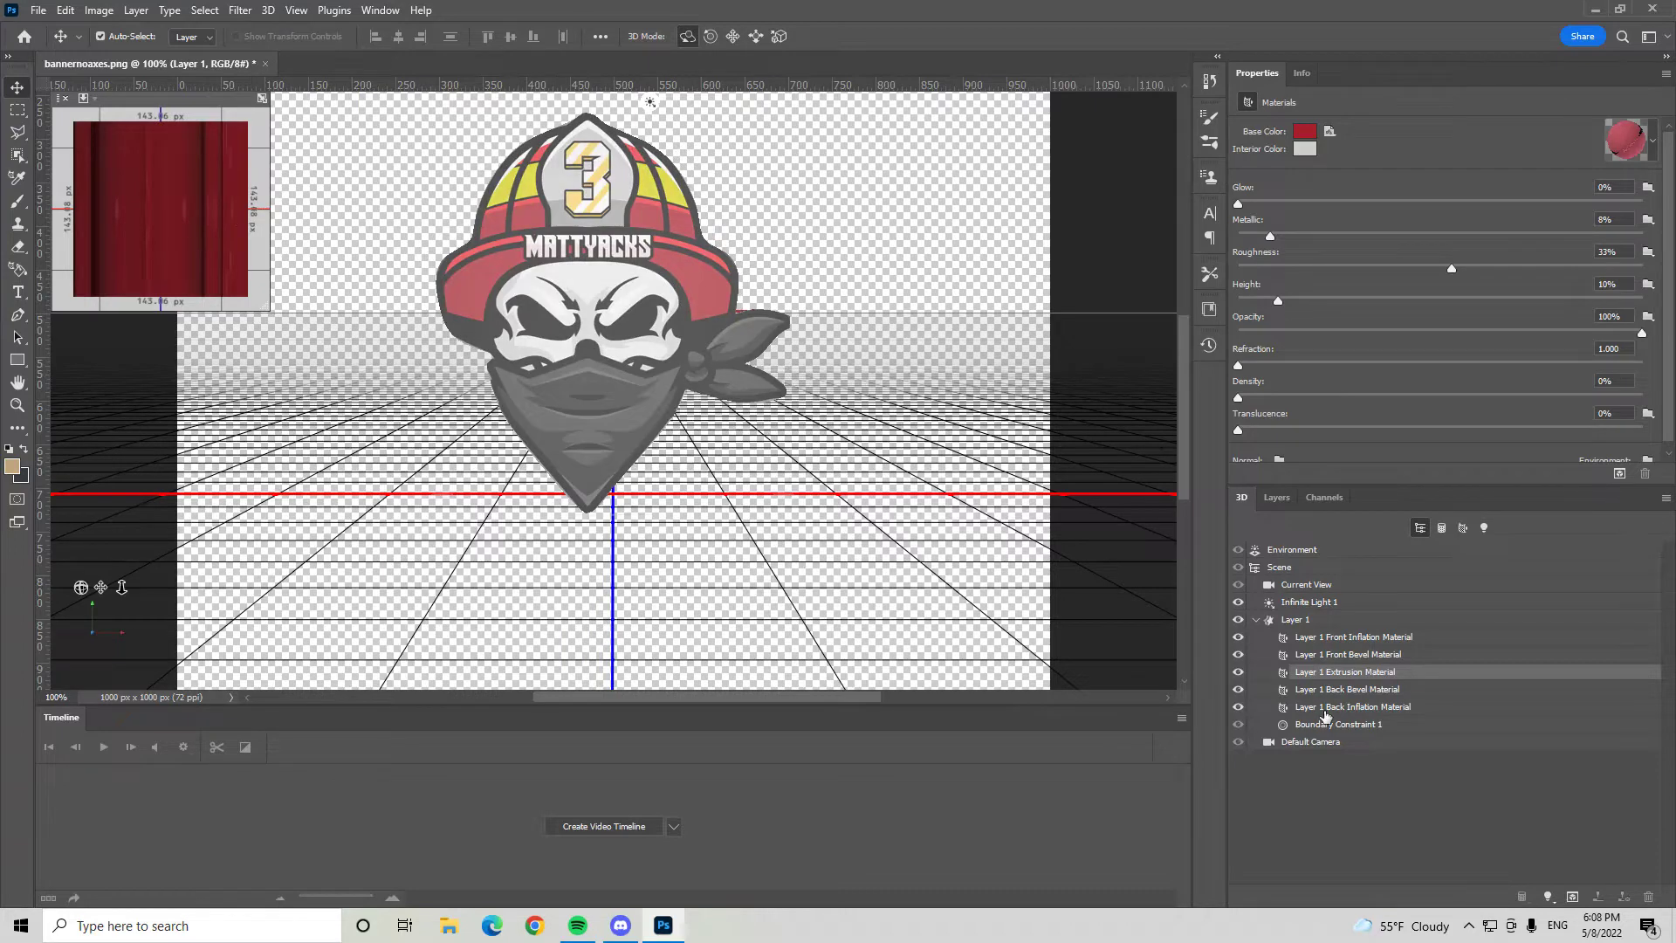
# Set the extrusion depth of the Layer 1 mesh to 11.15 px.
pyautogui.click(1323, 620)
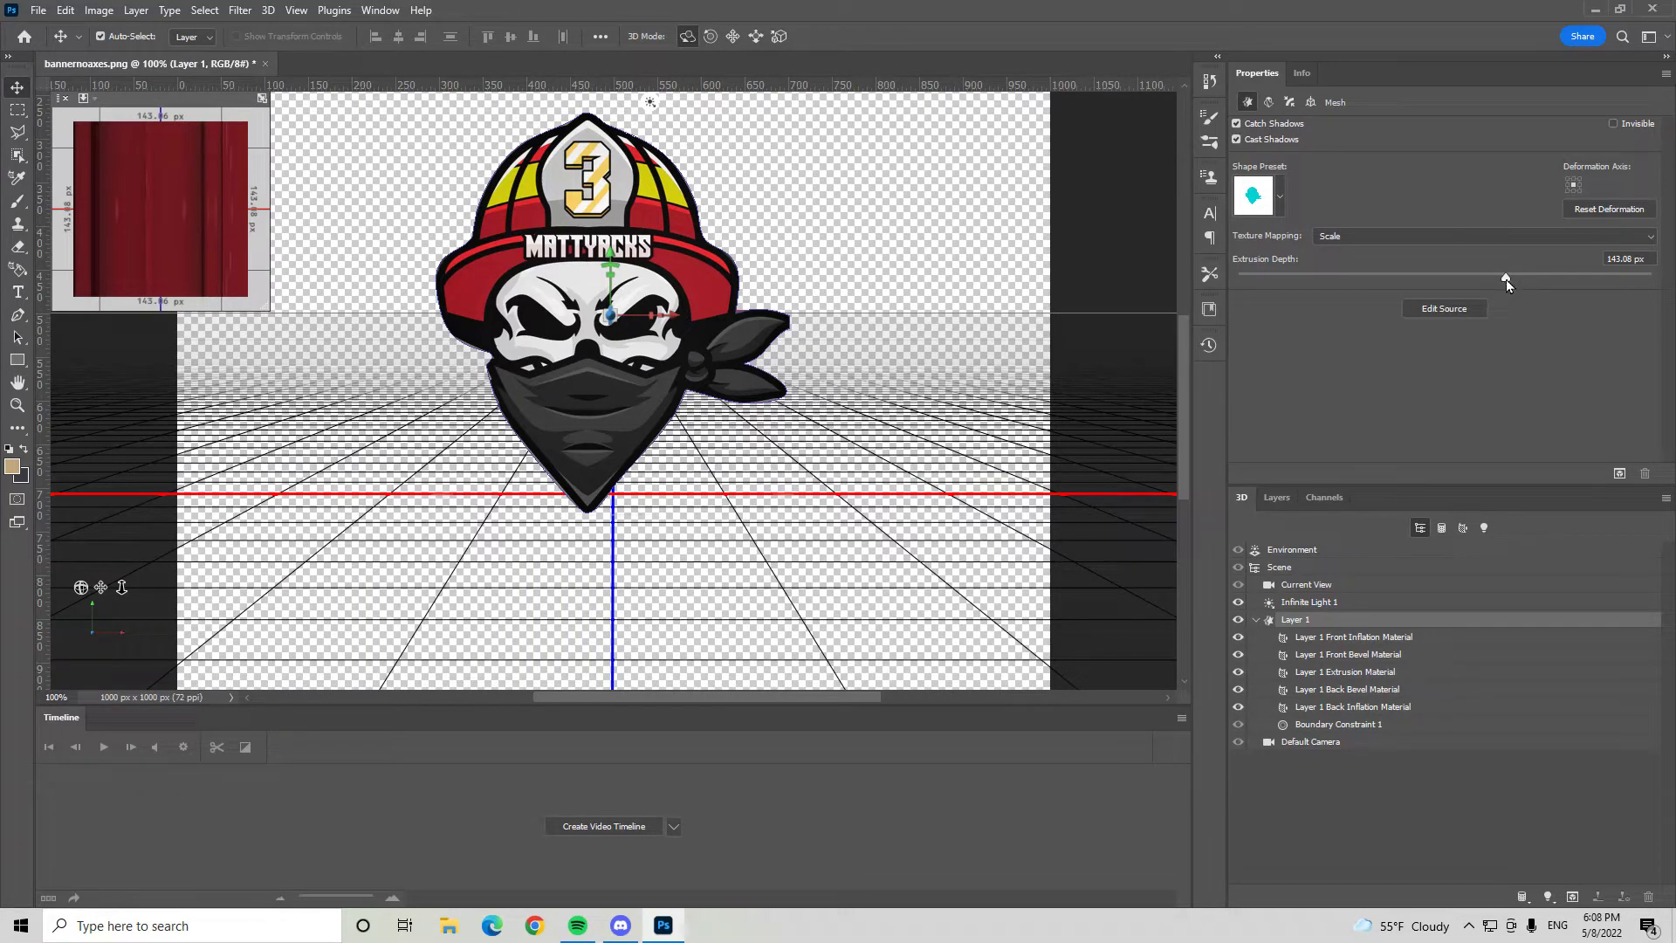
pyautogui.moveTo(1506, 279); pyautogui.dragTo(1450, 278)
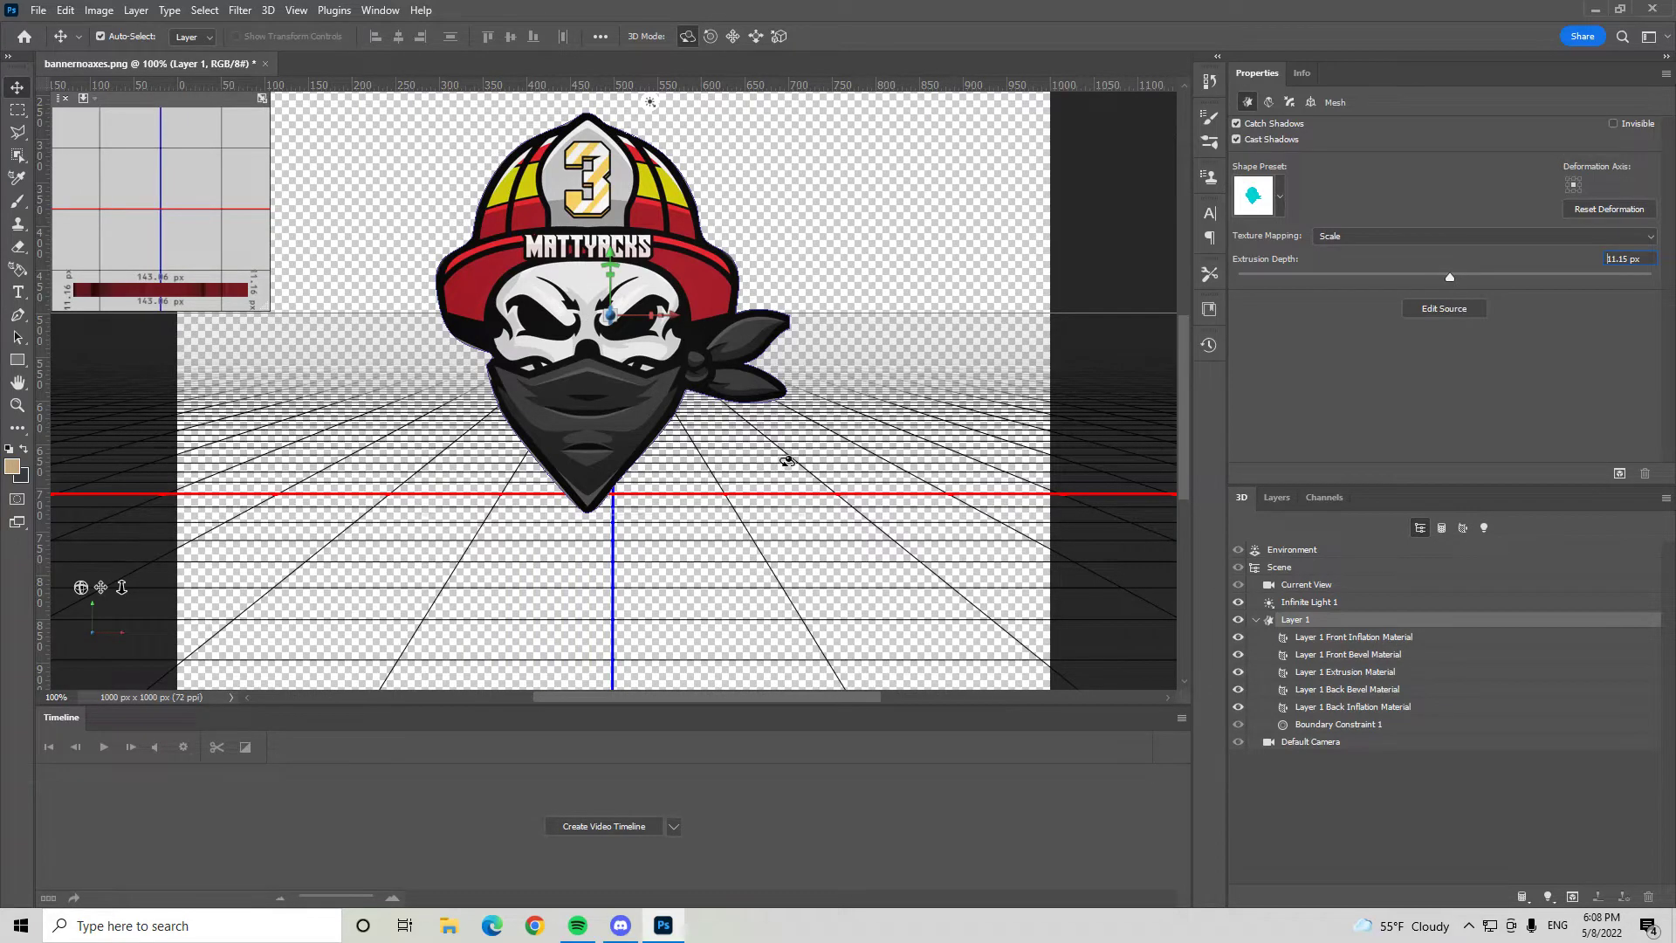
pyautogui.click(1343, 602)
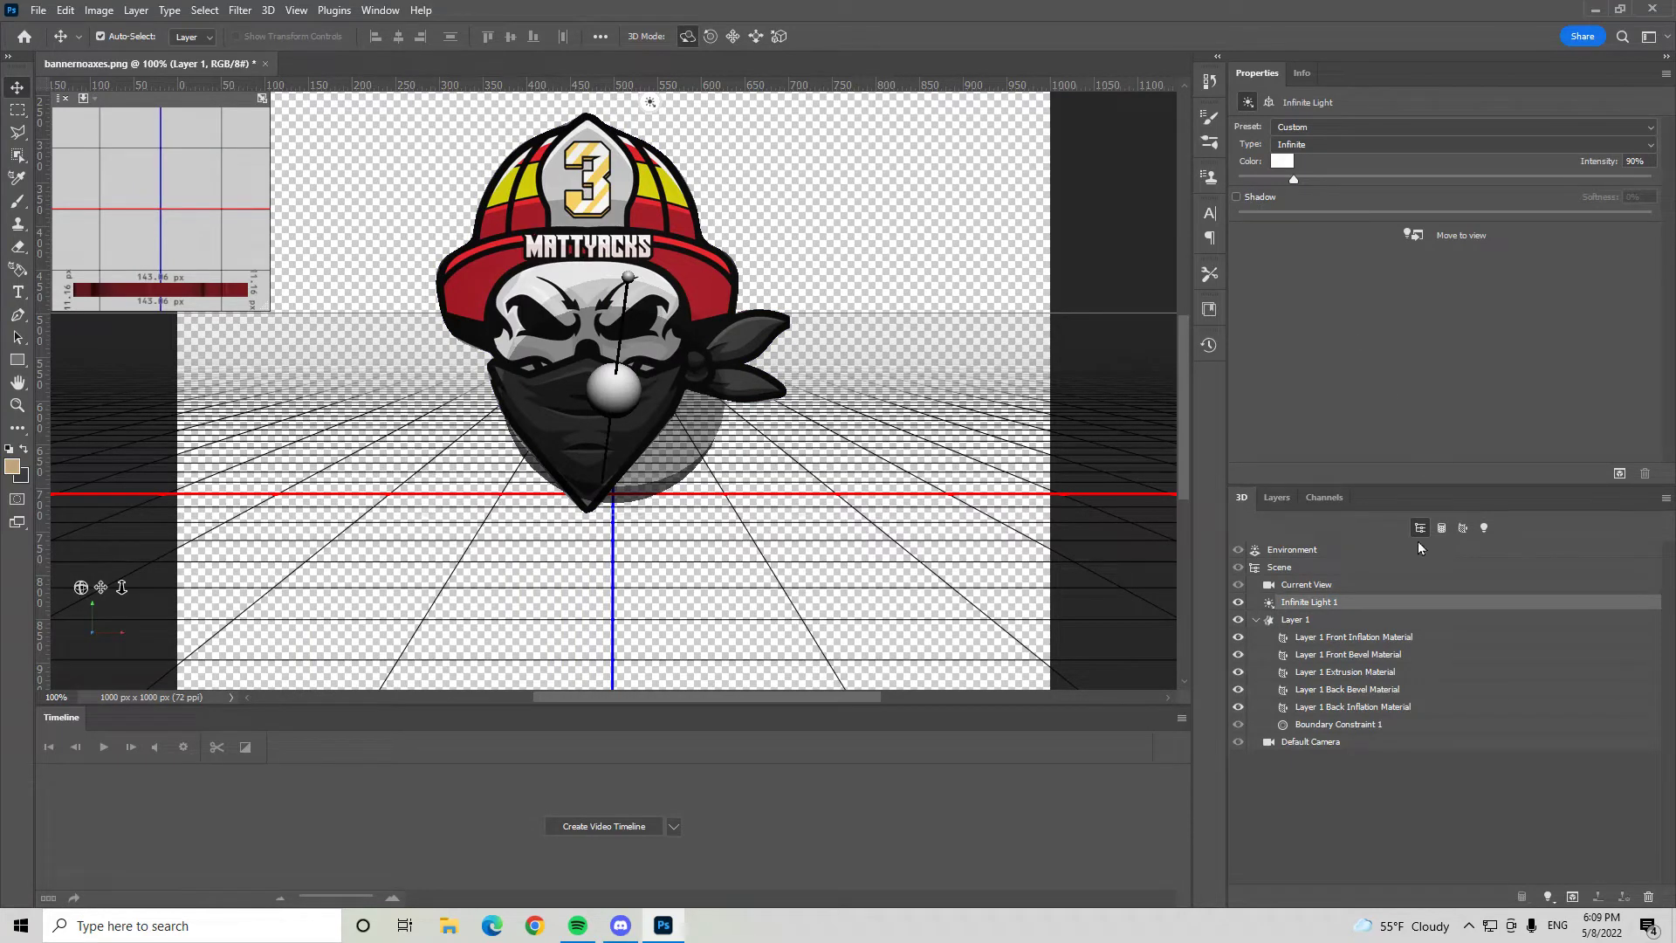
pyautogui.click(1384, 675)
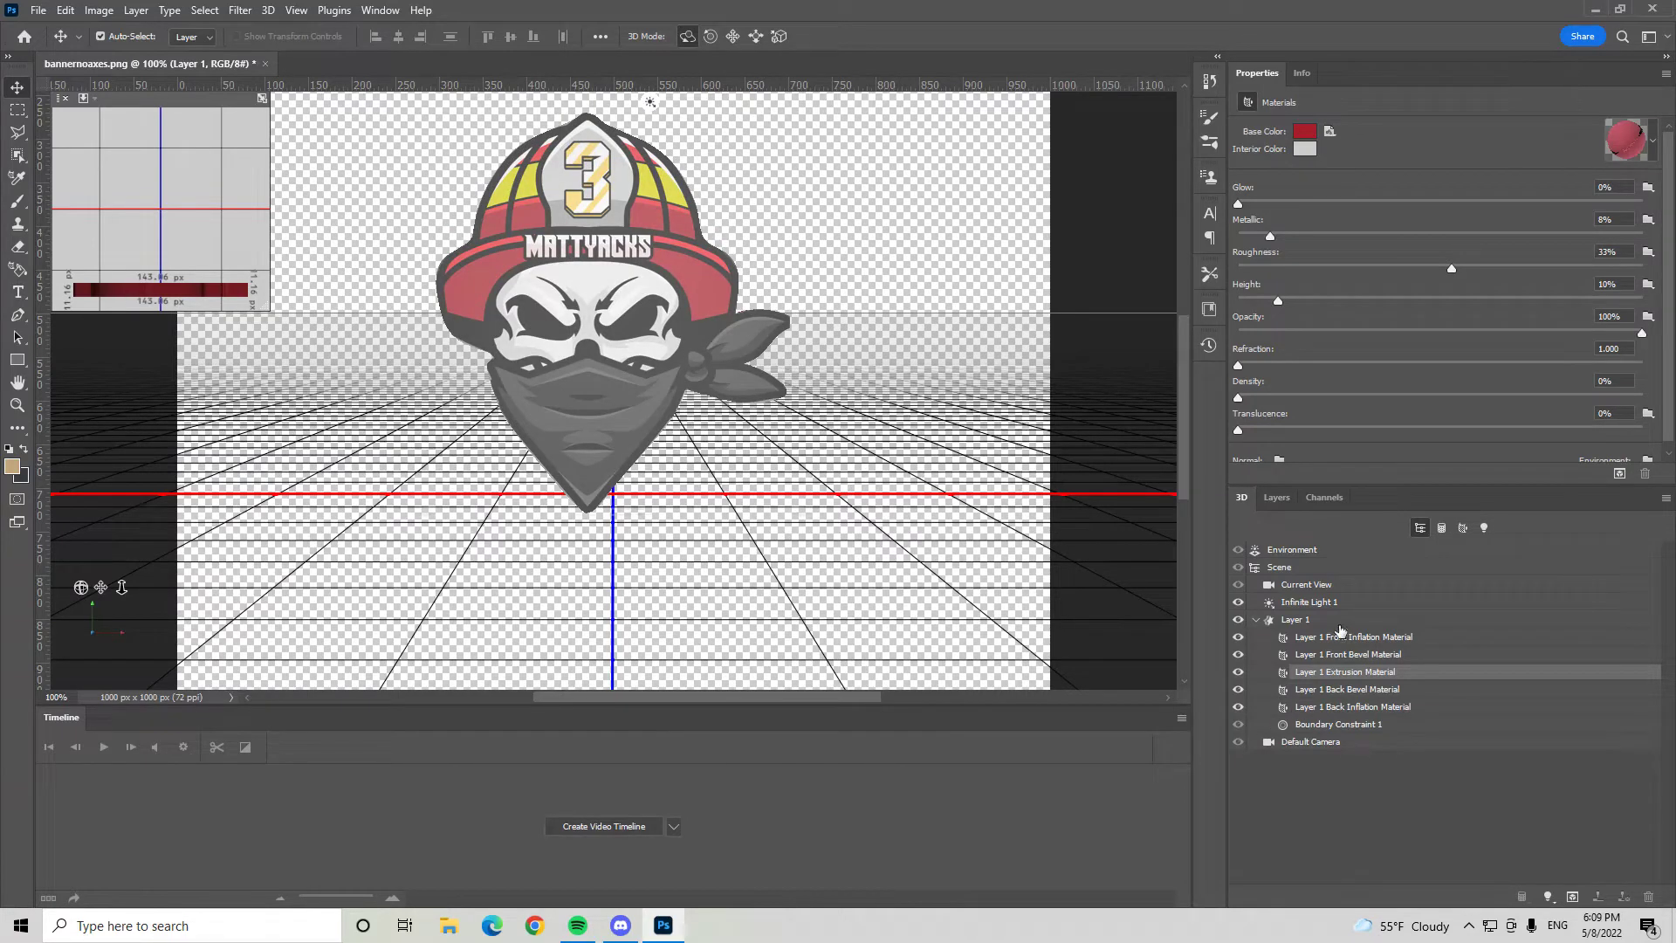
pyautogui.click(1345, 621)
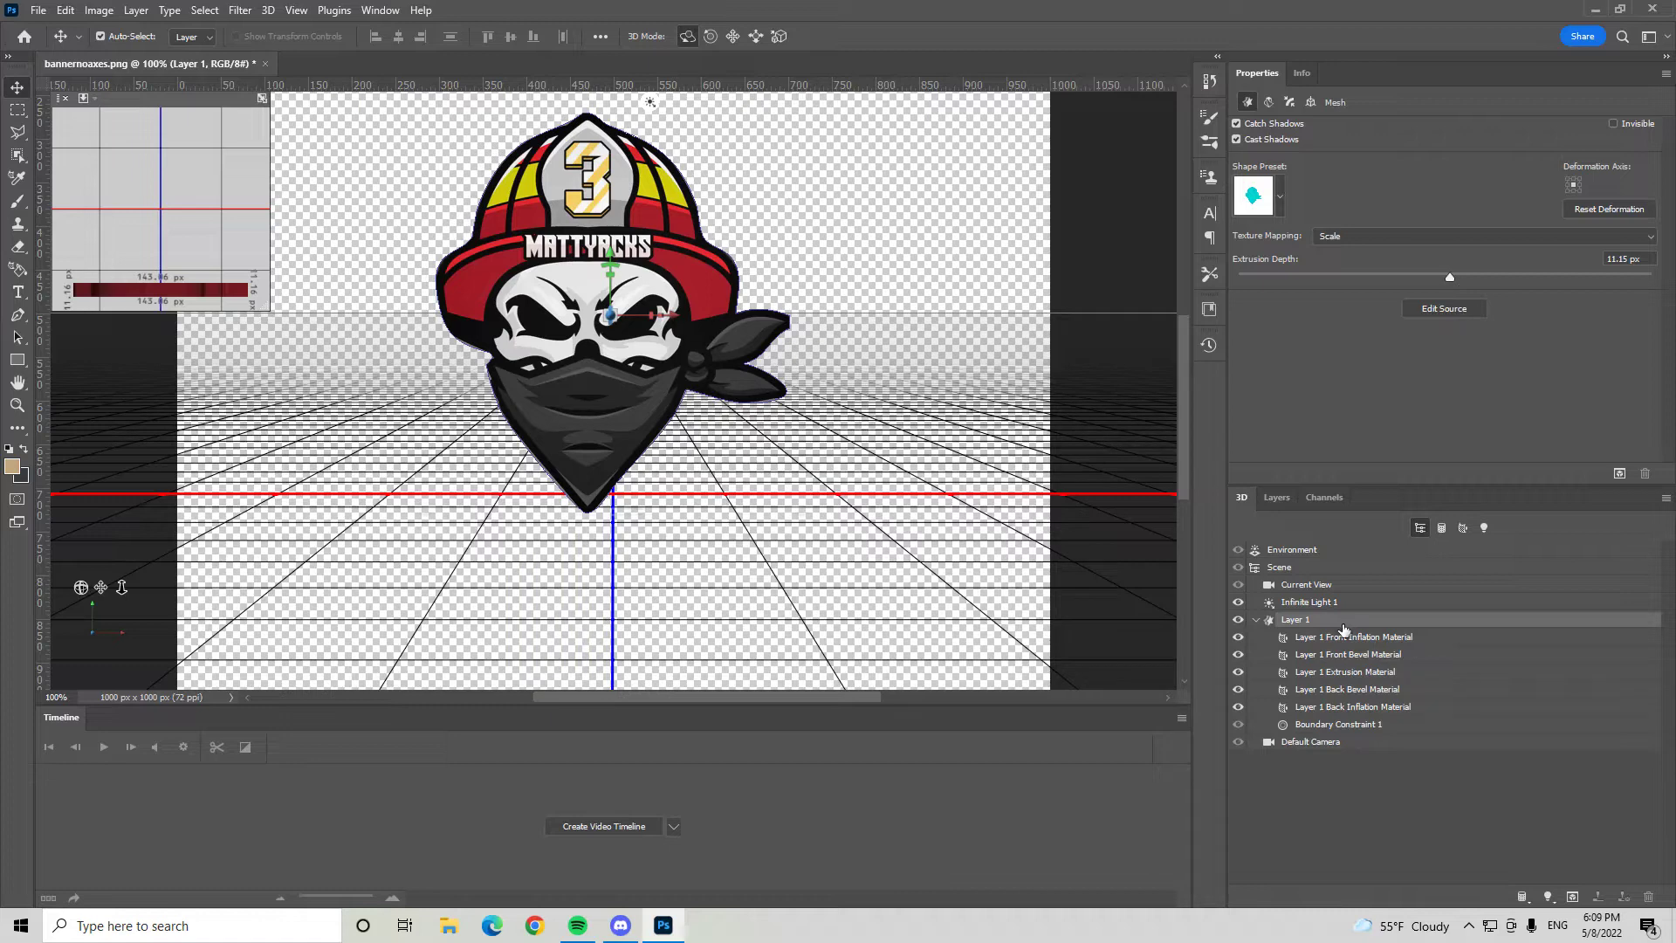
# Create a video timeline and enable keyframing for the Layer 1 3D mesh, with its first keyframe at 0 seconds.
pyautogui.click(601, 826)
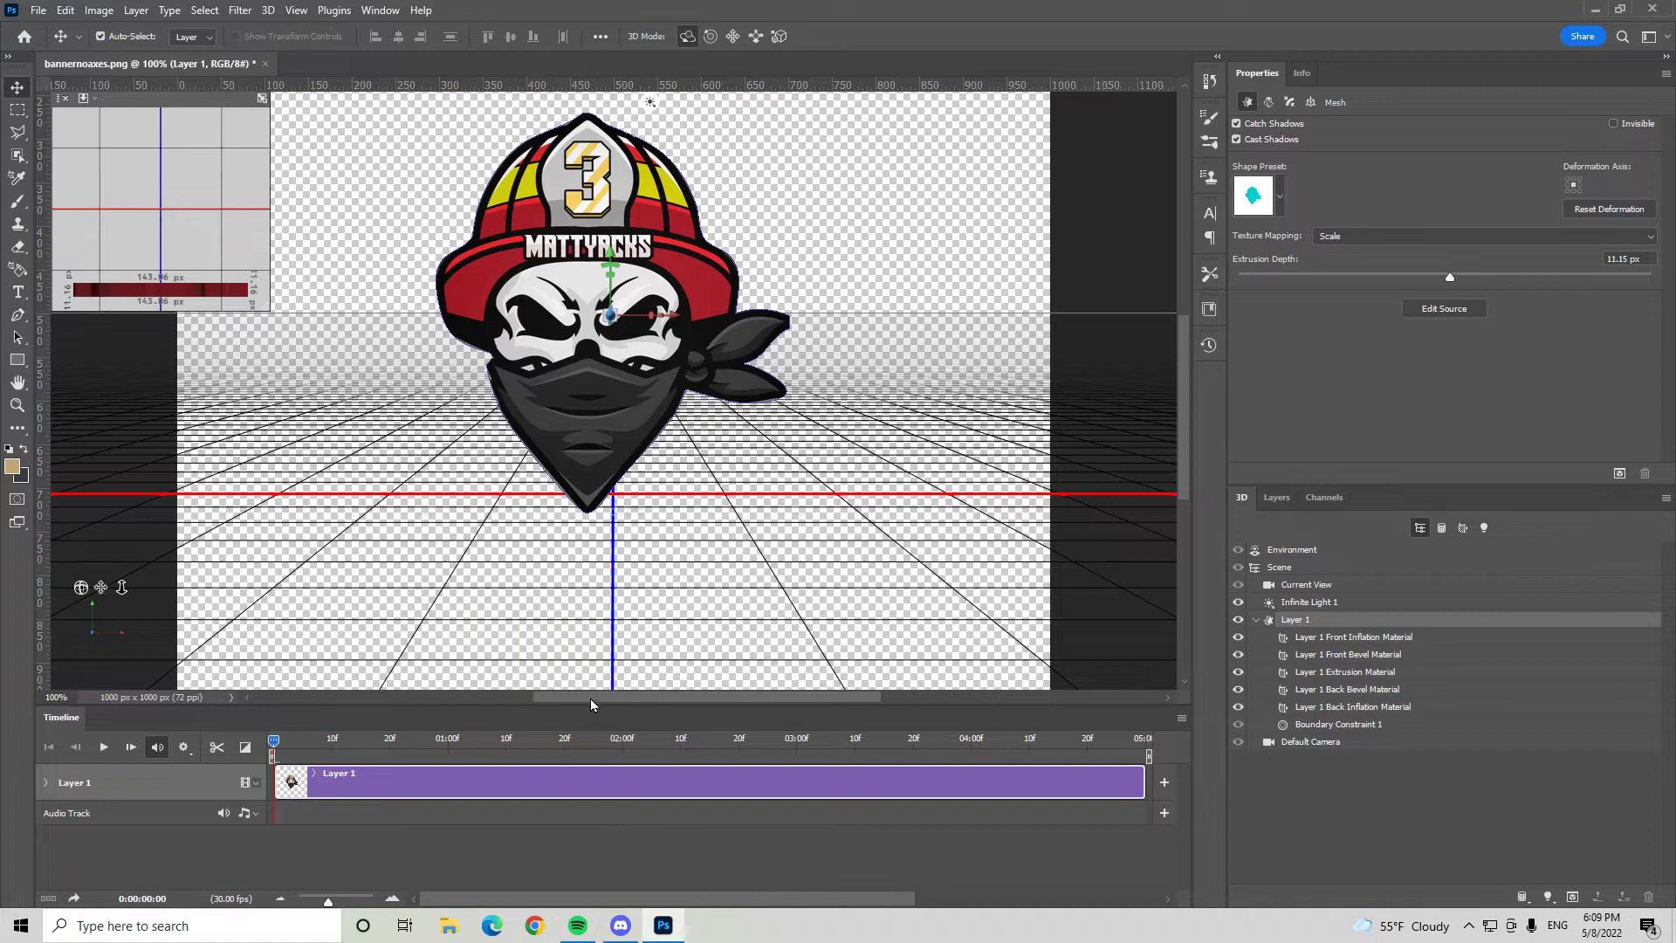
pyautogui.moveTo(590, 709); pyautogui.dragTo(592, 577)
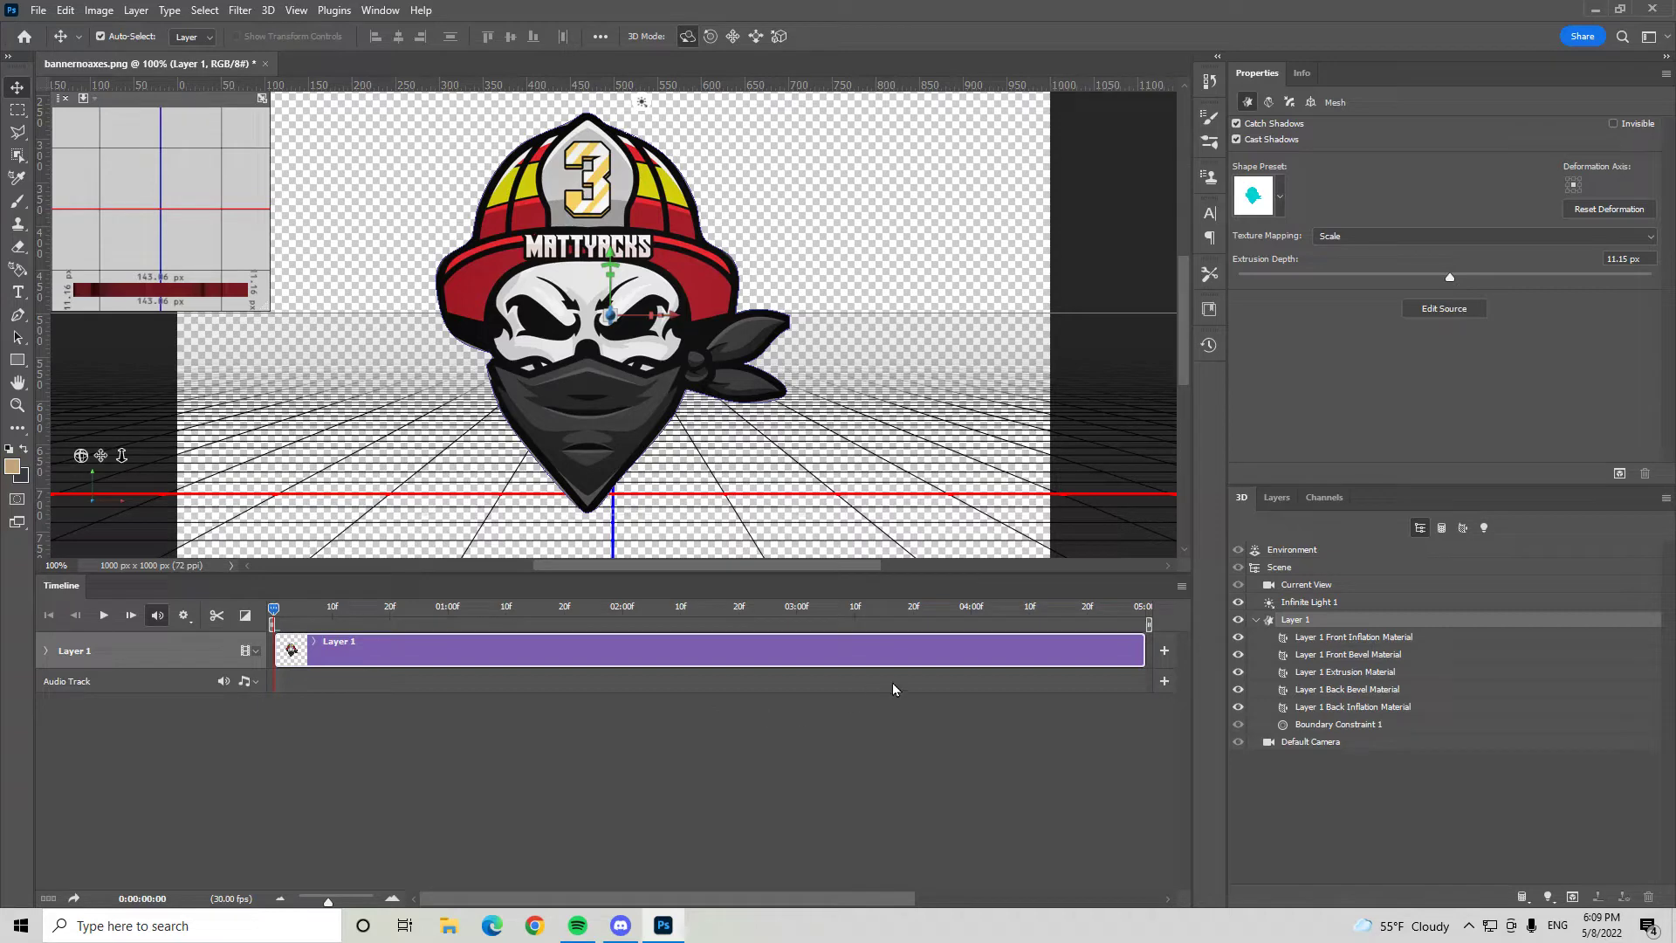
pyautogui.click(46, 652)
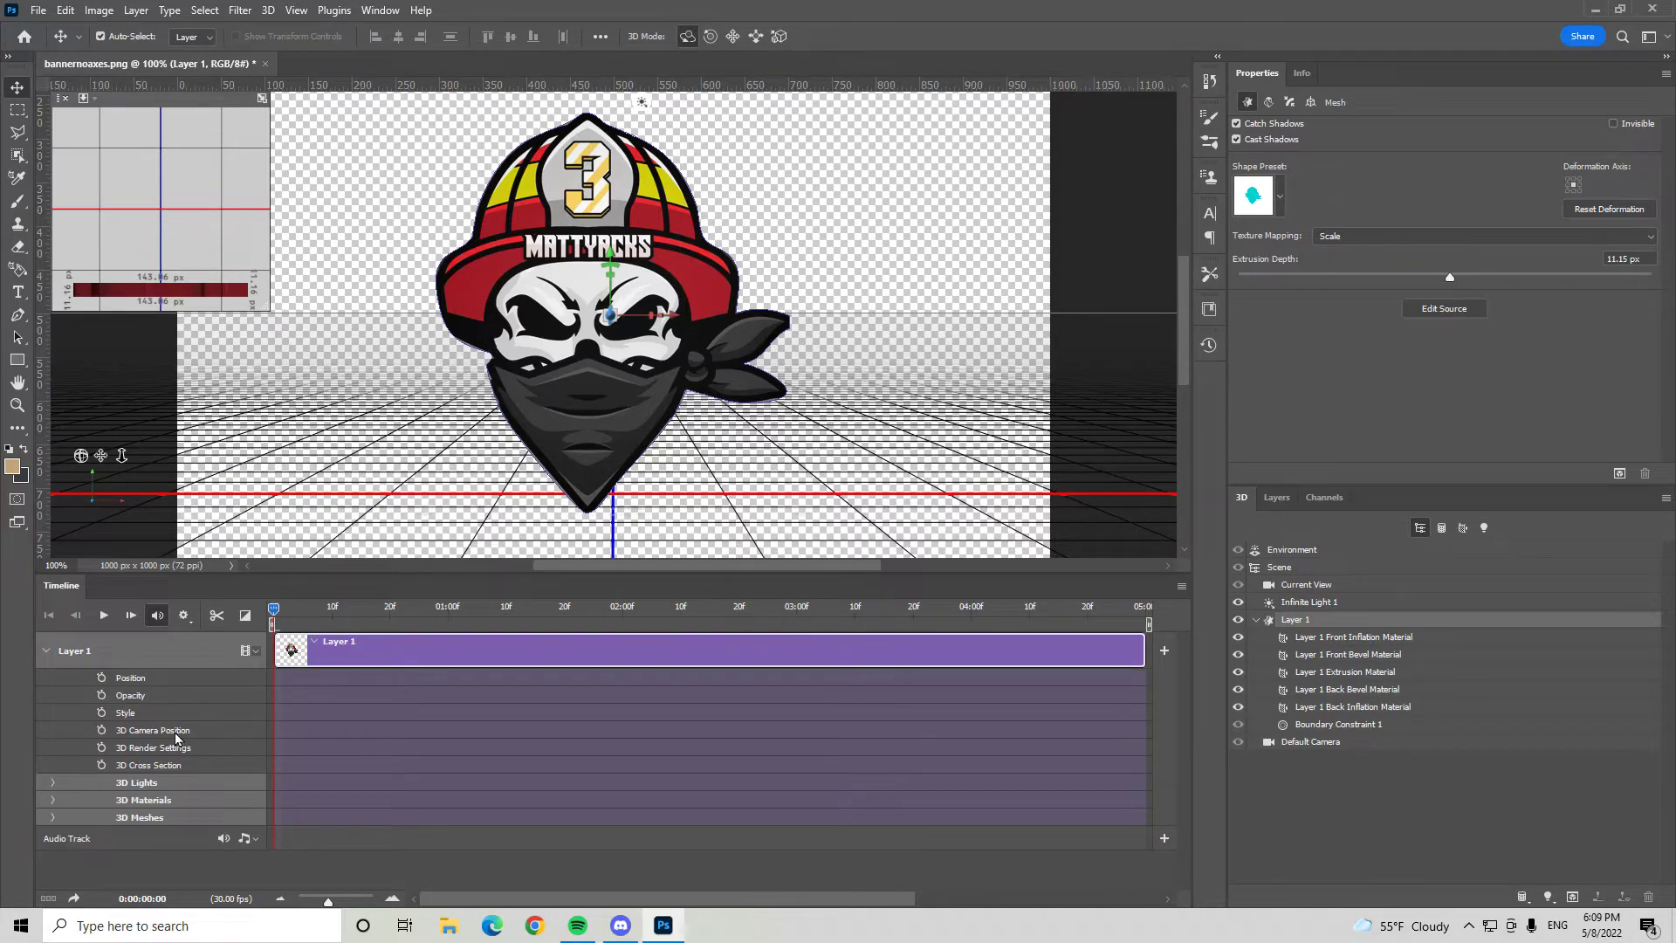
pyautogui.click(52, 818)
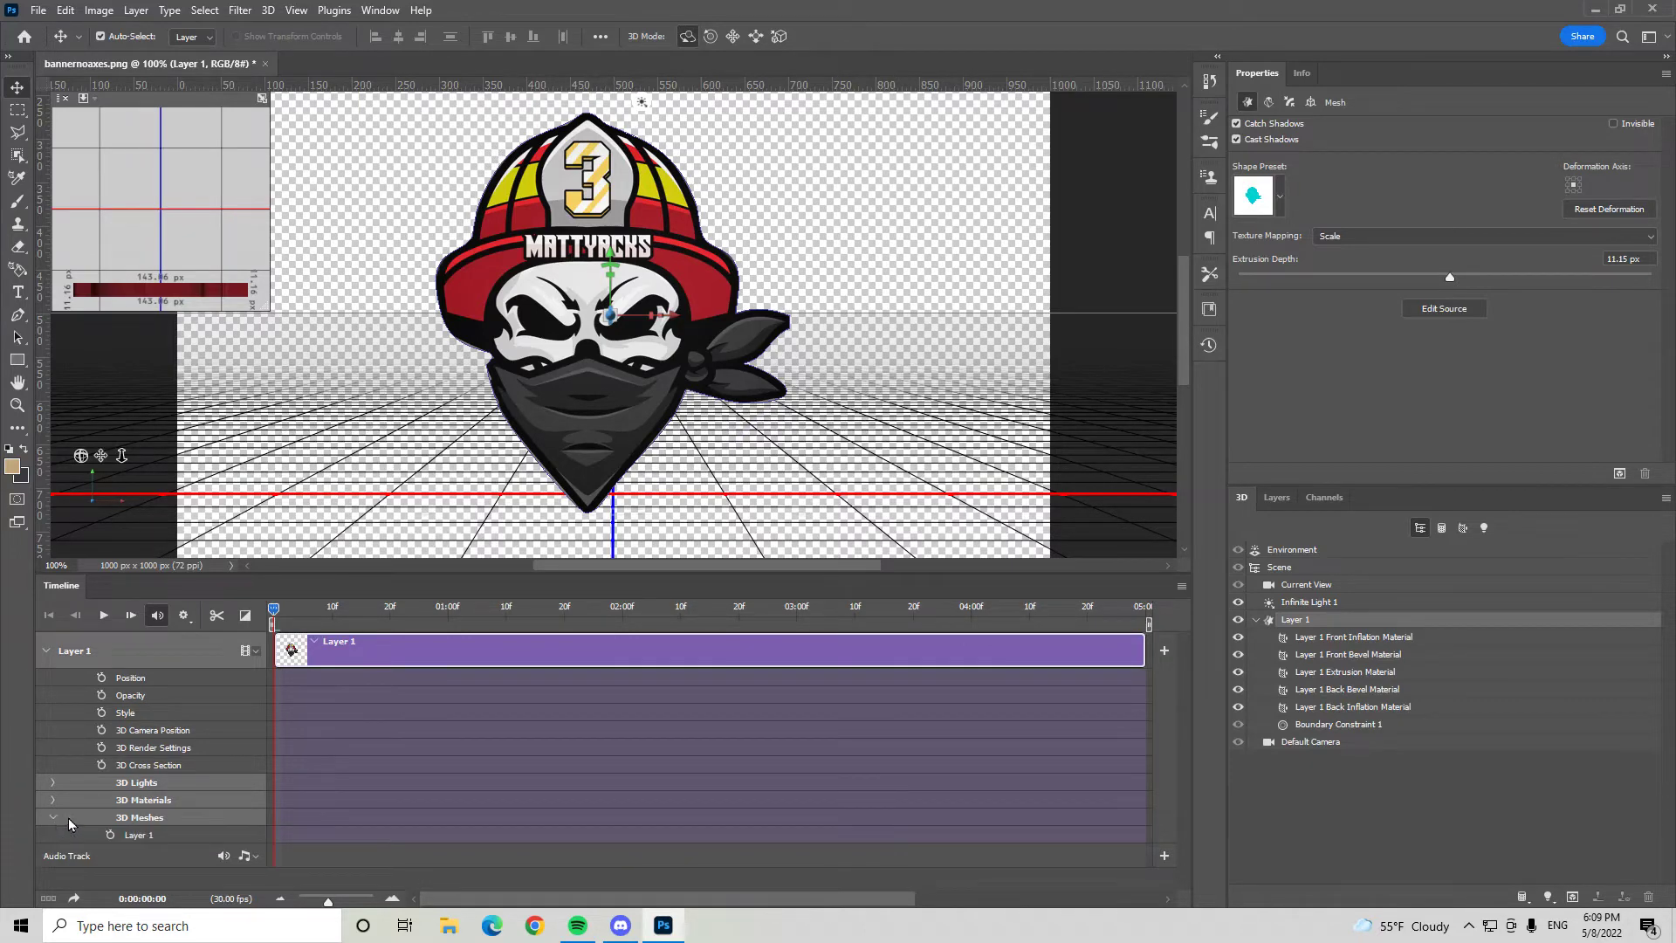
pyautogui.click(111, 836)
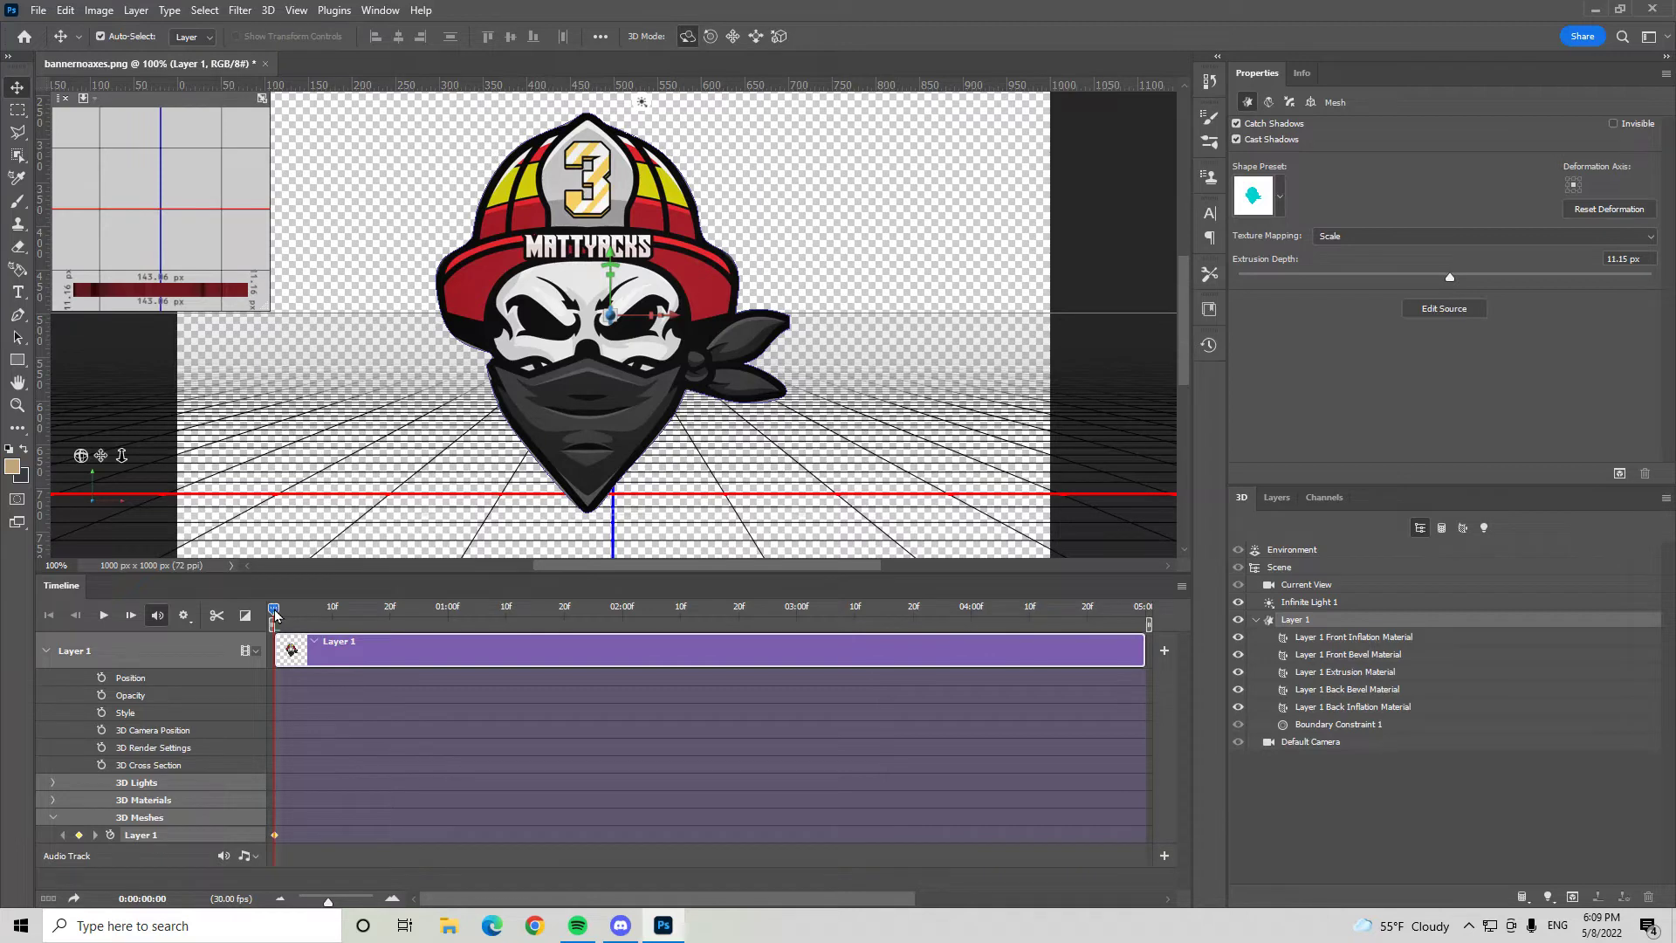
# Add Layer 1 mesh keyframes at 1, 2, 3 and 4 seconds and trim the clip to end at 4 seconds.
pyautogui.moveTo(274, 615); pyautogui.dragTo(448, 615)
pyautogui.click(79, 836)
pyautogui.moveTo(450, 611); pyautogui.dragTo(622, 633)
pyautogui.moveTo(623, 611); pyautogui.dragTo(799, 662)
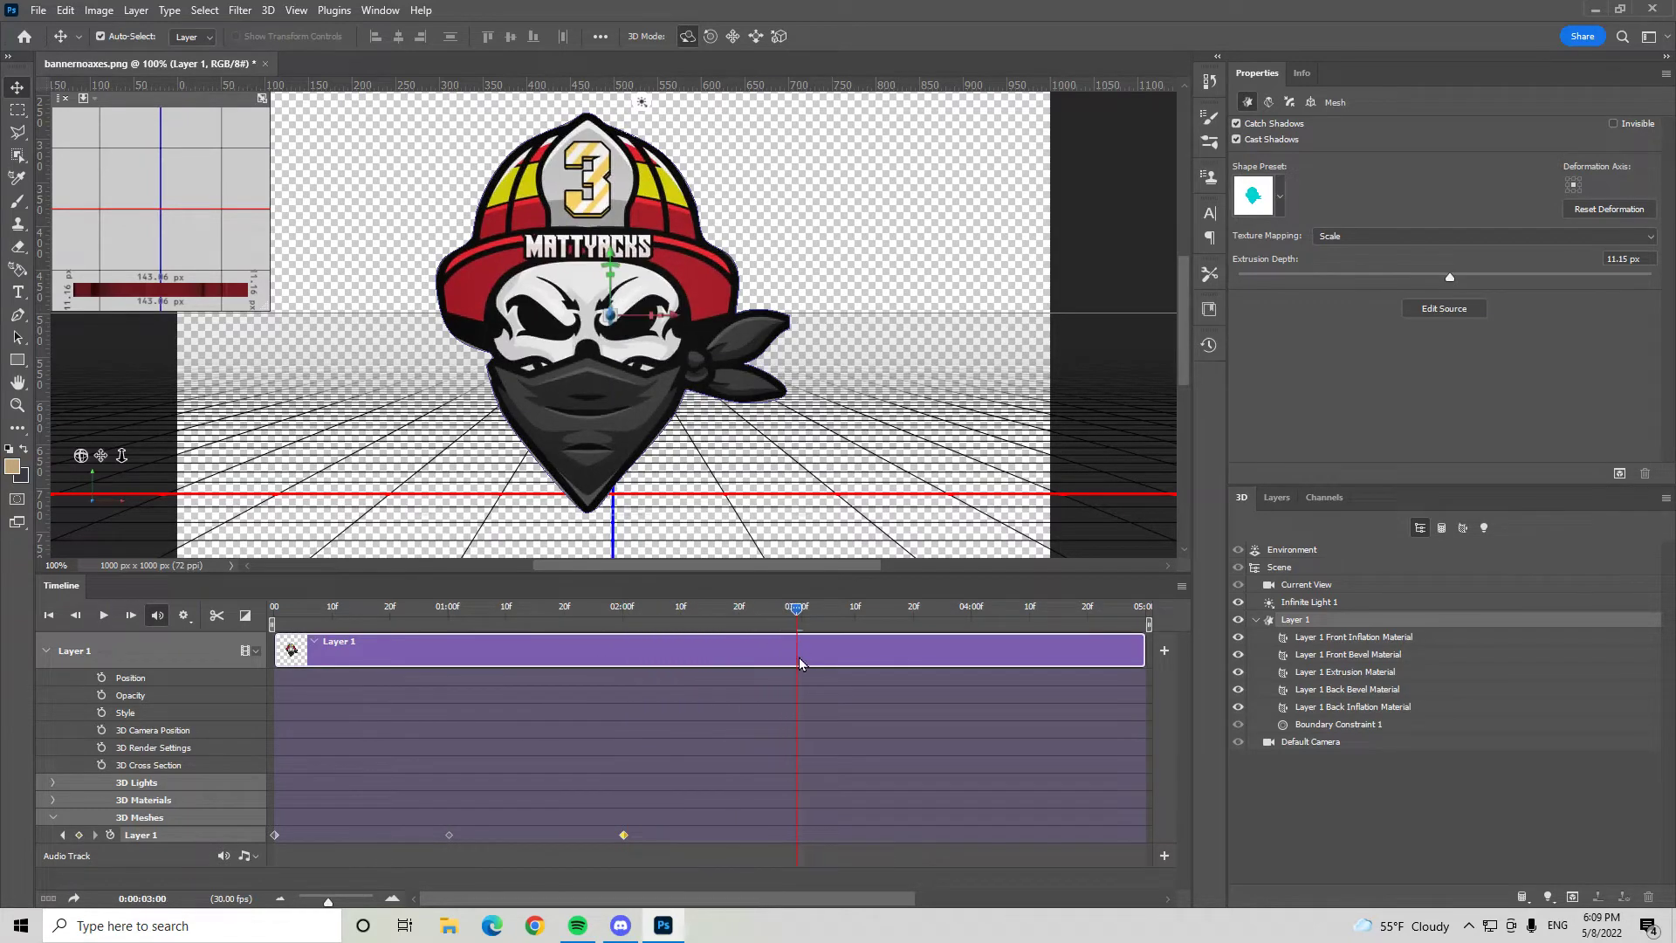
pyautogui.click(79, 834)
pyautogui.moveTo(797, 616); pyautogui.dragTo(973, 653)
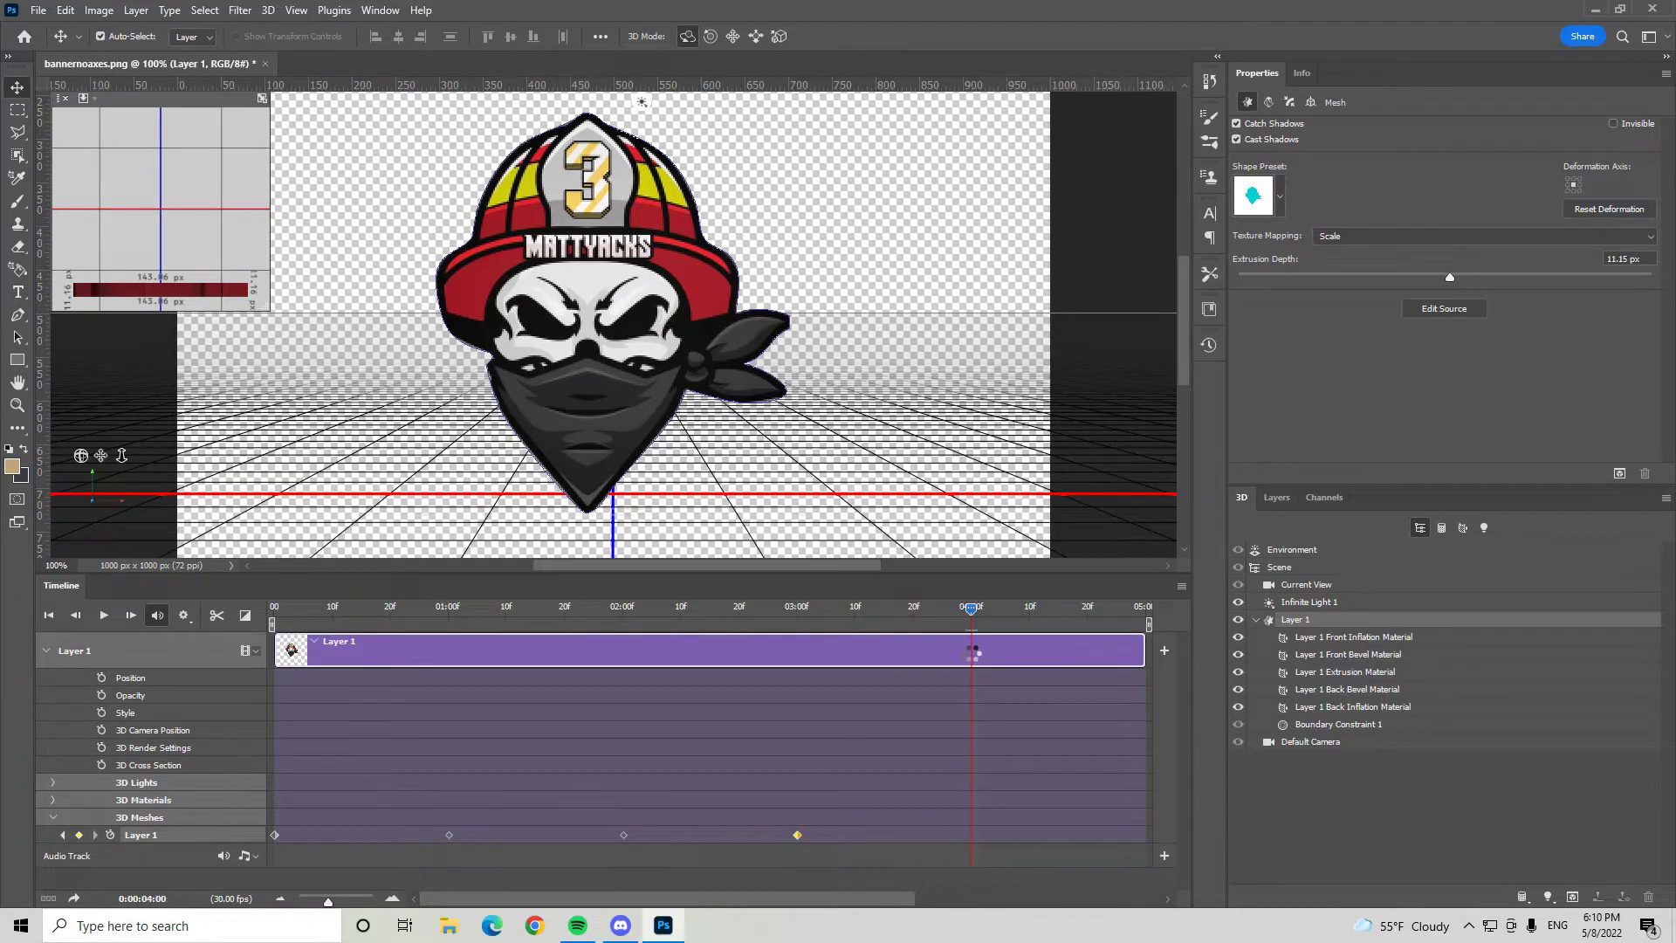
pyautogui.click(80, 836)
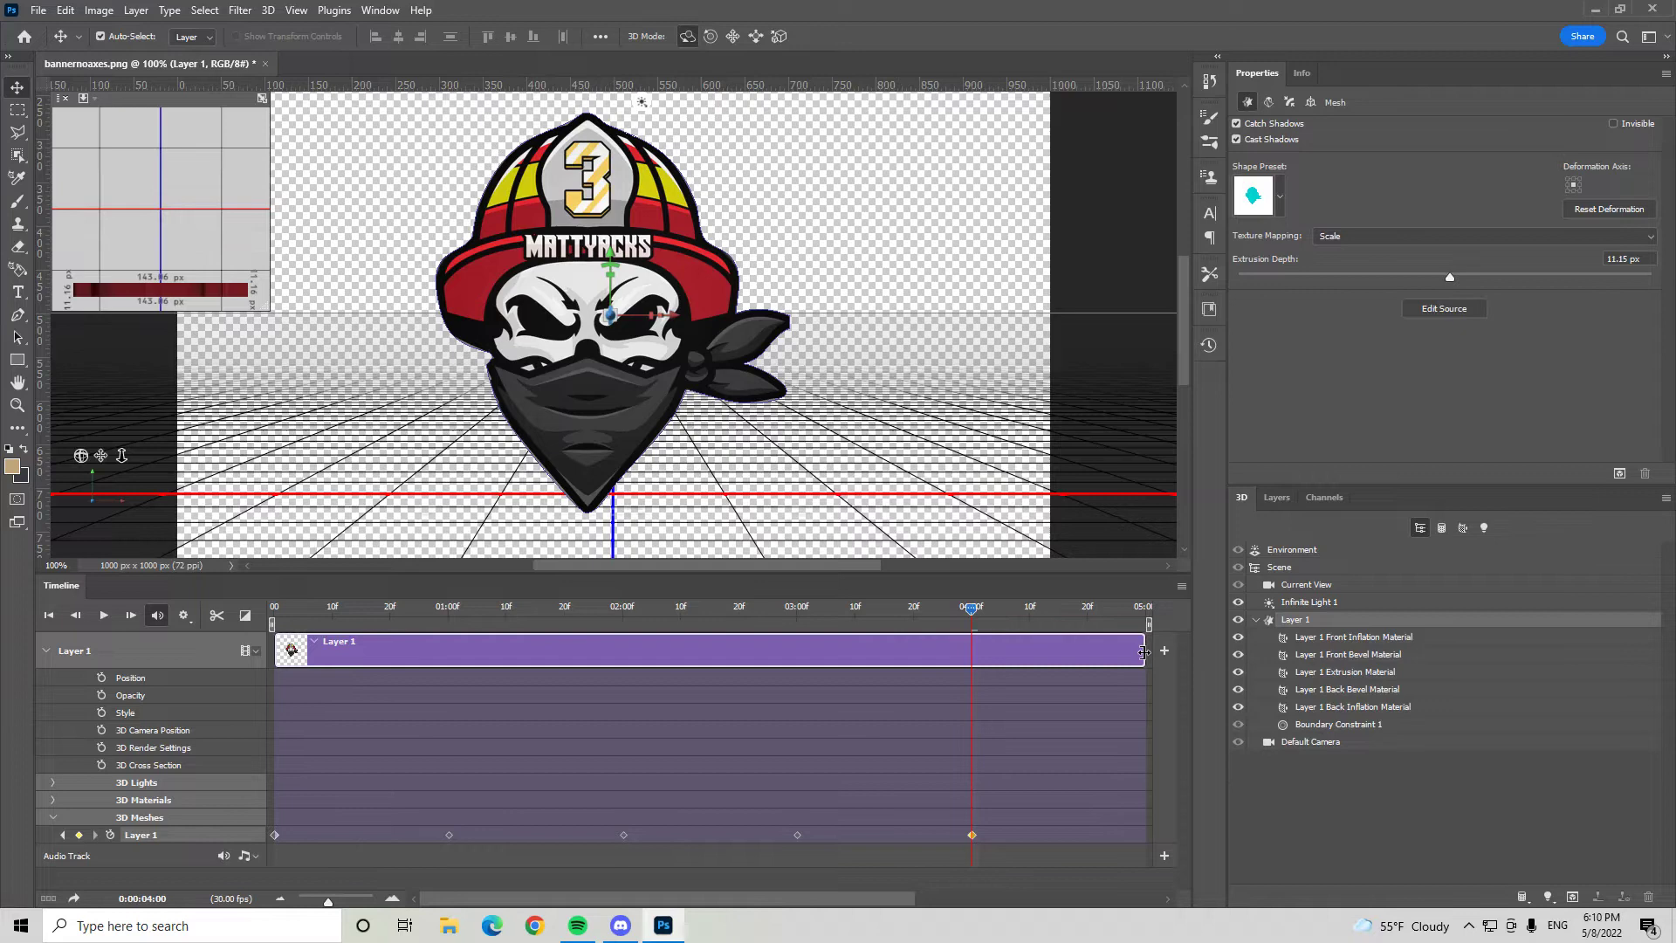
pyautogui.moveTo(1144, 652); pyautogui.dragTo(978, 677)
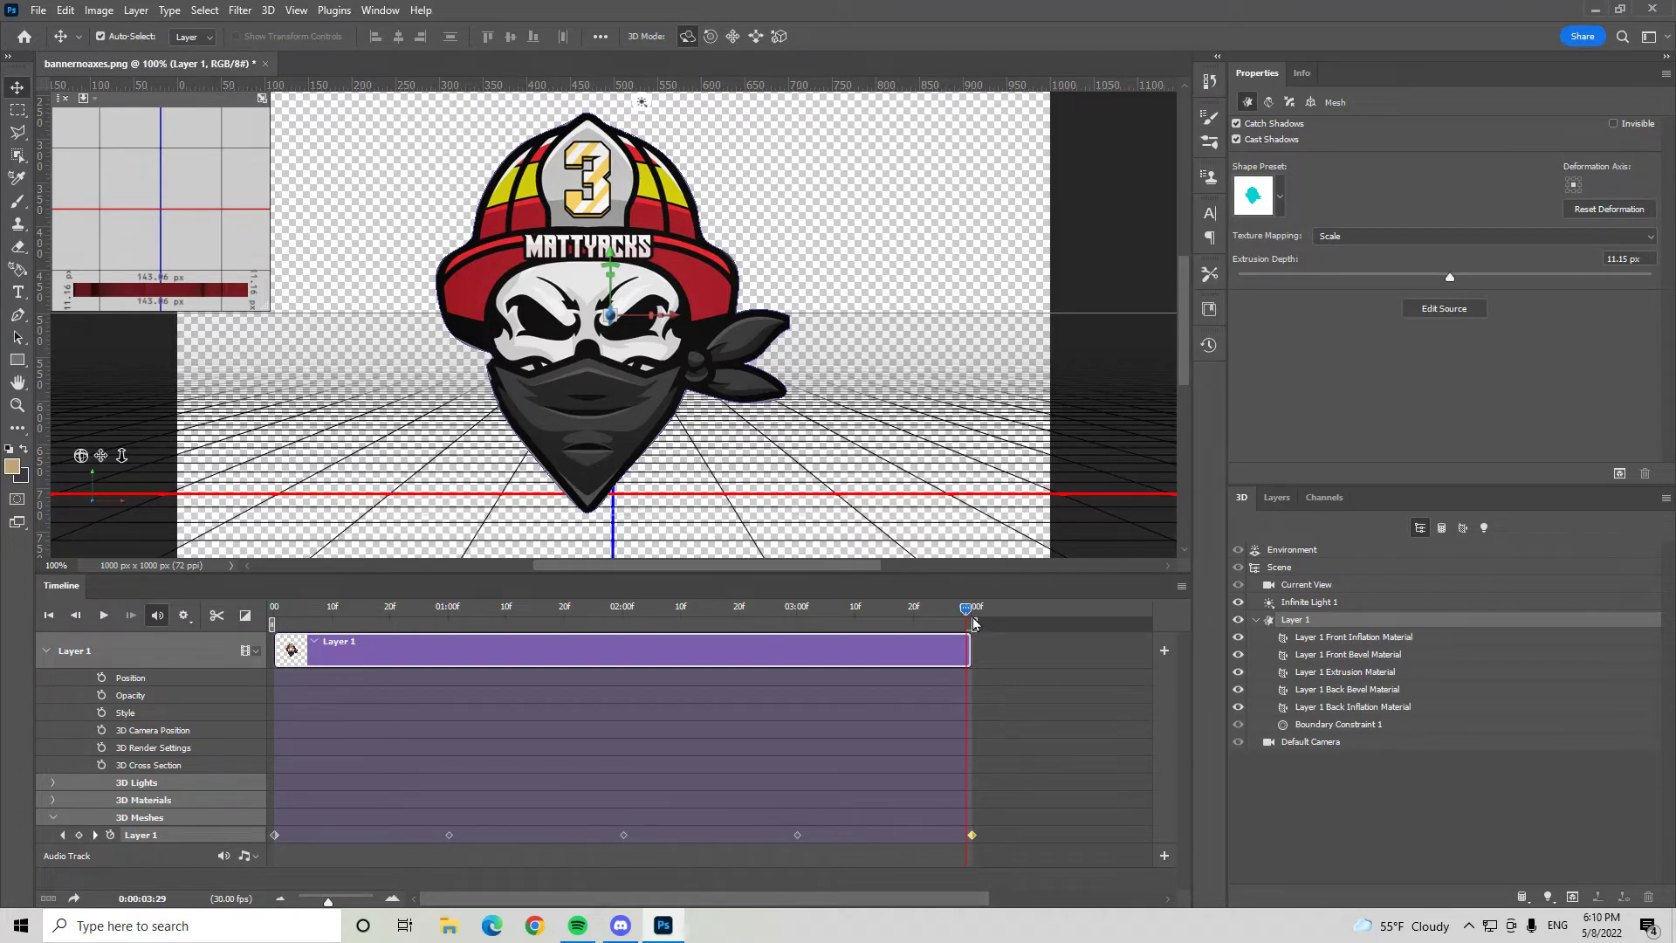
# Set the Layer 1 mesh's Y rotation to 90° at its 1-second keyframe.
pyautogui.click(62, 835)
pyautogui.click(63, 835)
pyautogui.click(63, 835)
pyautogui.click(63, 836)
pyautogui.click(1311, 104)
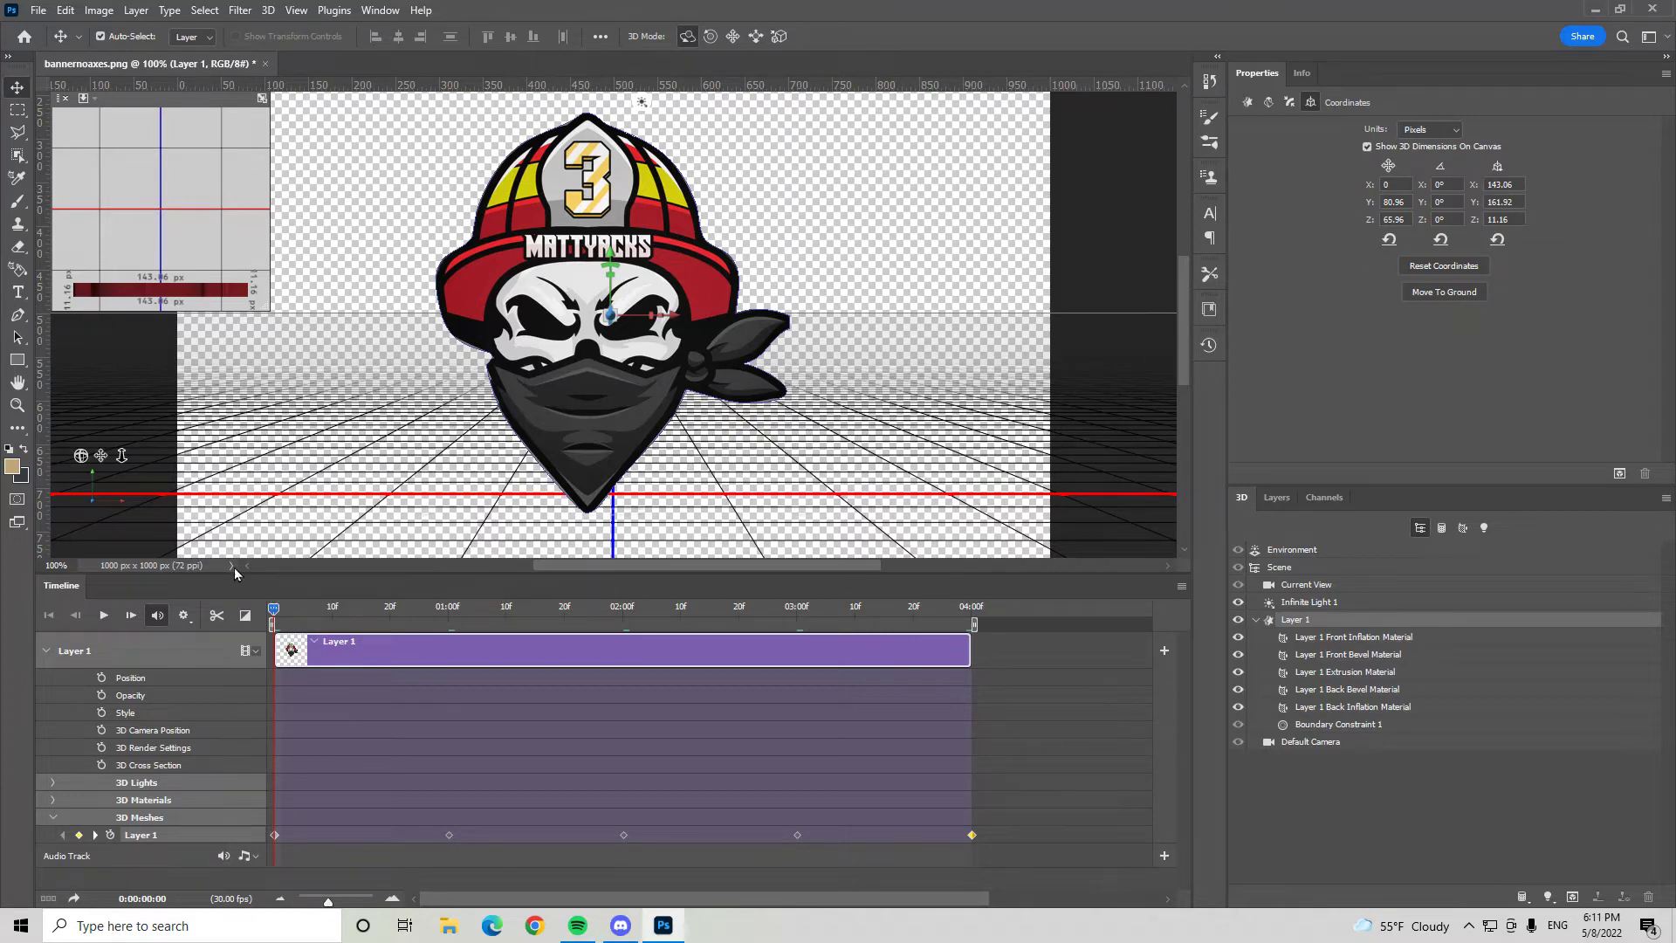
pyautogui.click(94, 836)
pyautogui.click(1450, 202)
pyautogui.write('90')
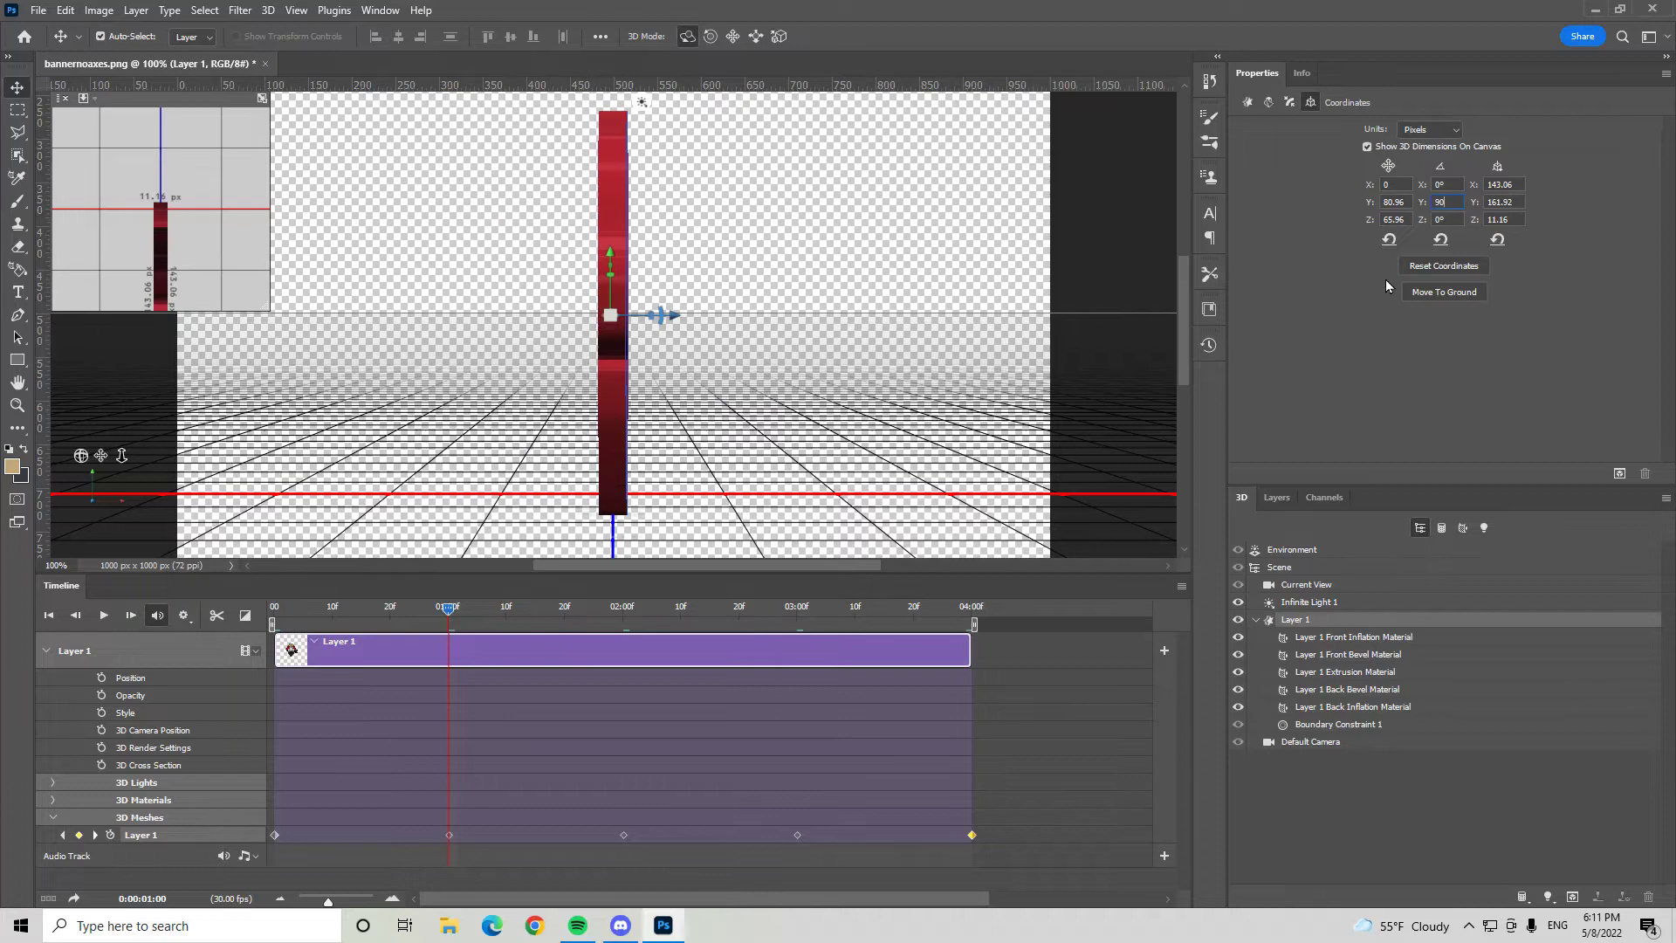
pyautogui.press('Return')
# At the 2-second keyframe, set the Layer 1 mesh's rotation to X -180°, Y 0° and Z -180°.
pyautogui.click(94, 835)
pyautogui.write('0')
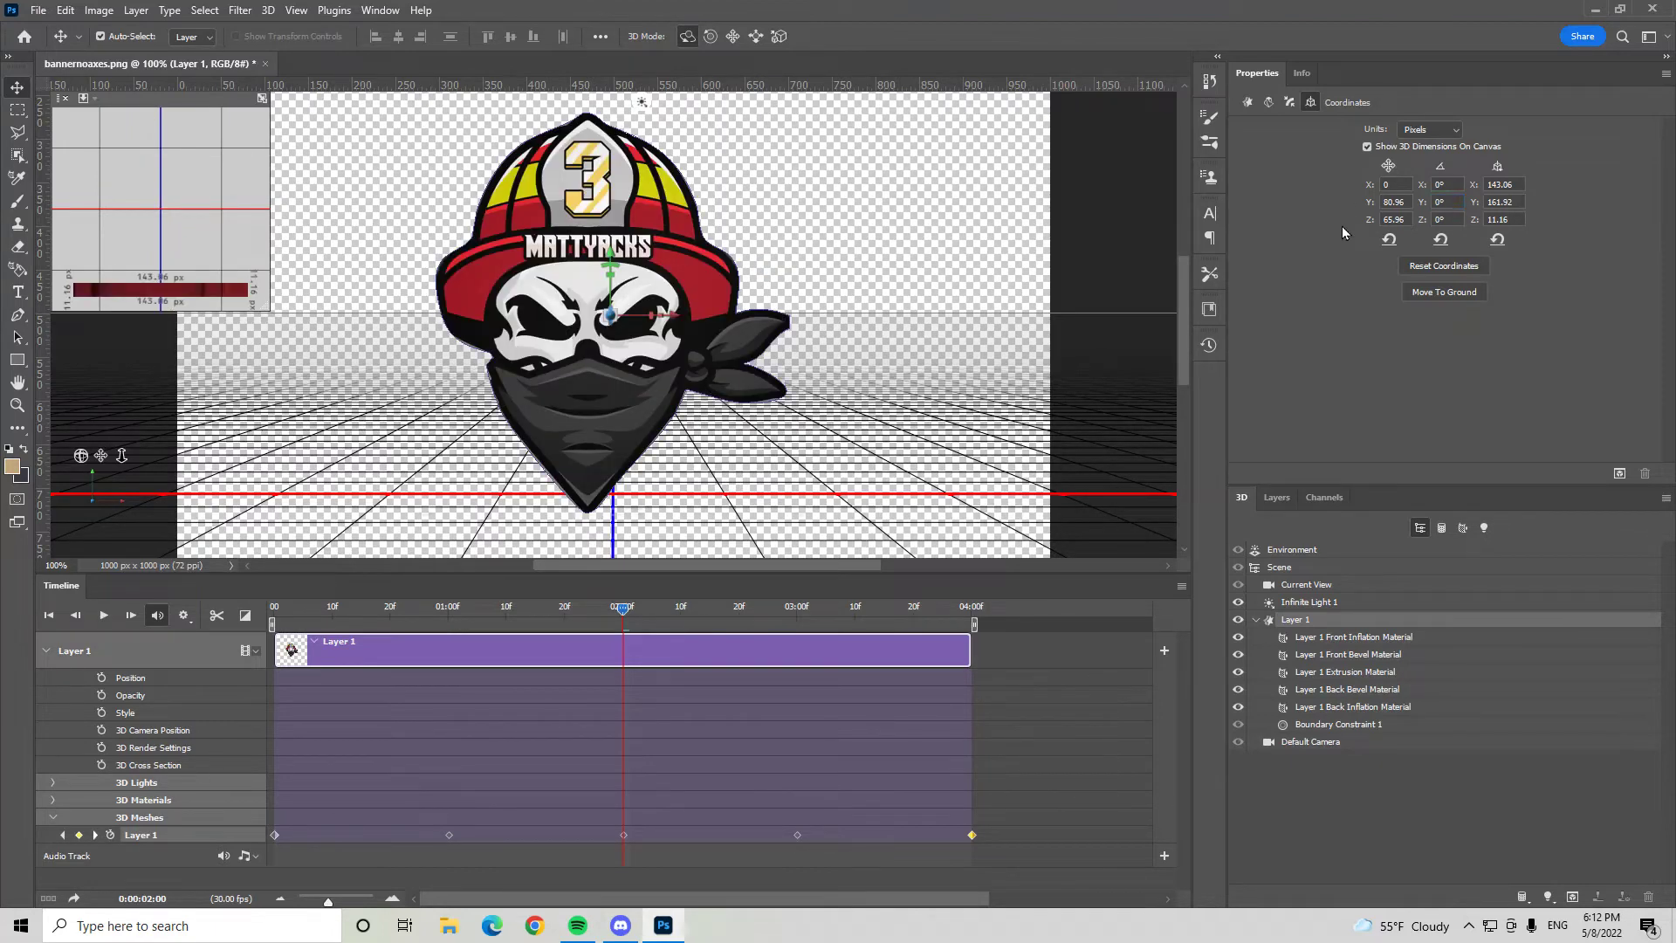
pyautogui.click(1456, 185)
pyautogui.write('-180')
pyautogui.press('Return')
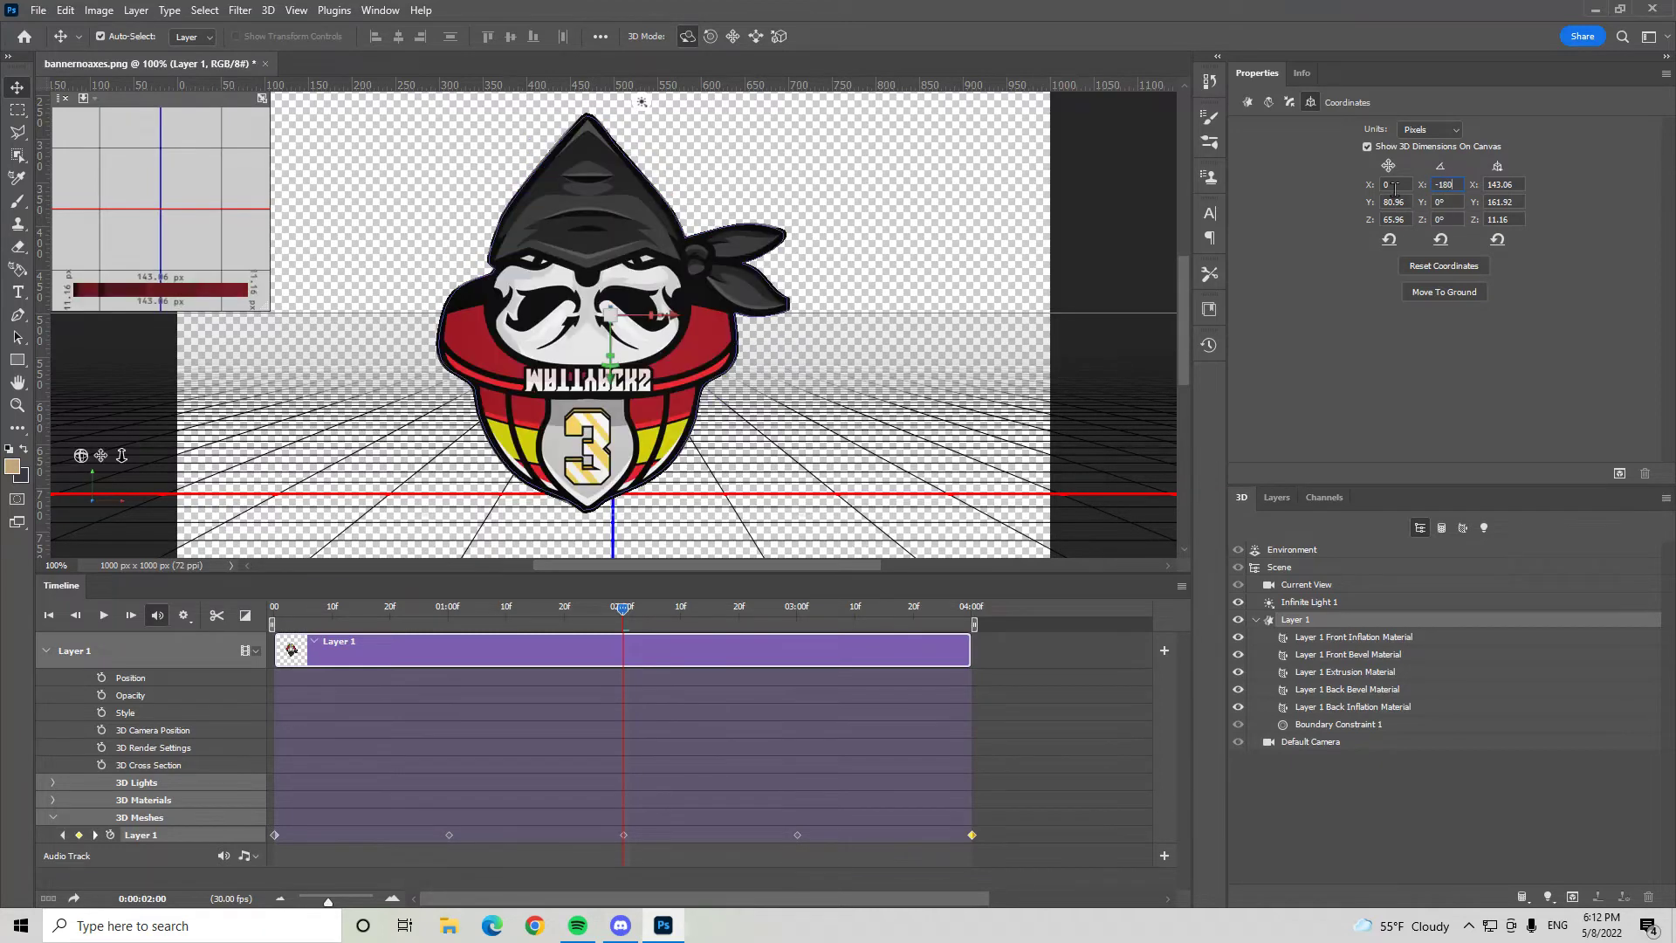
pyautogui.click(1456, 222)
pyautogui.write('-180')
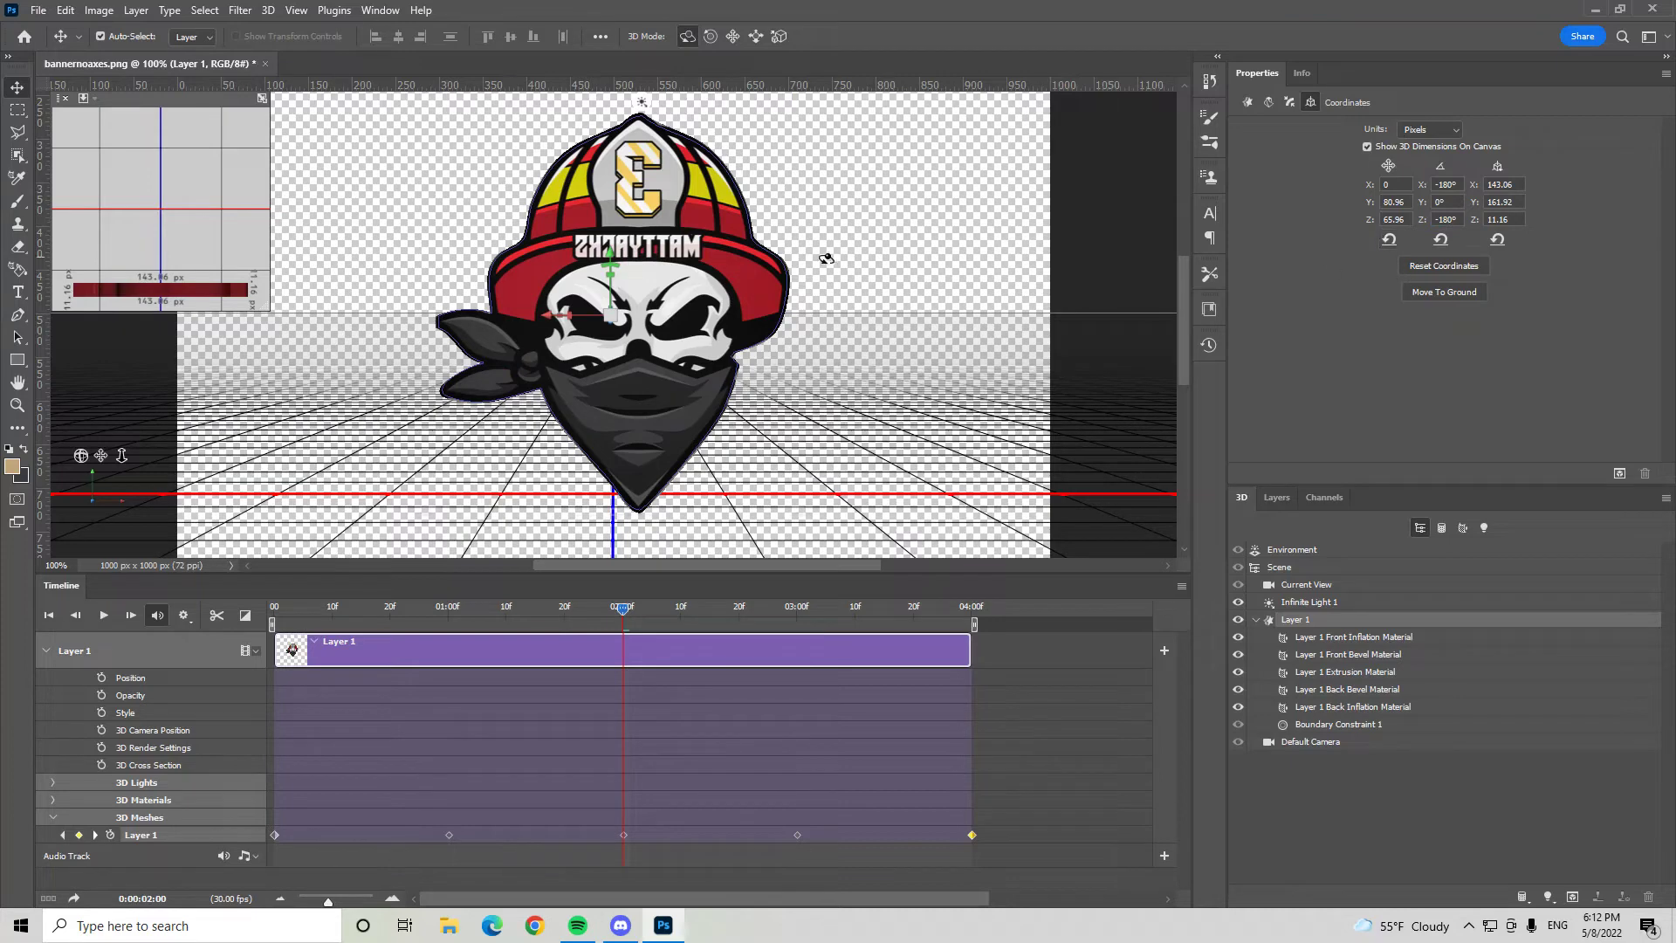
# At the 3-second keyframe, set the Layer 1 mesh's rotation to X 0°, Y -90° and Z 0°.
pyautogui.click(95, 834)
pyautogui.click(1445, 185)
pyautogui.write('0')
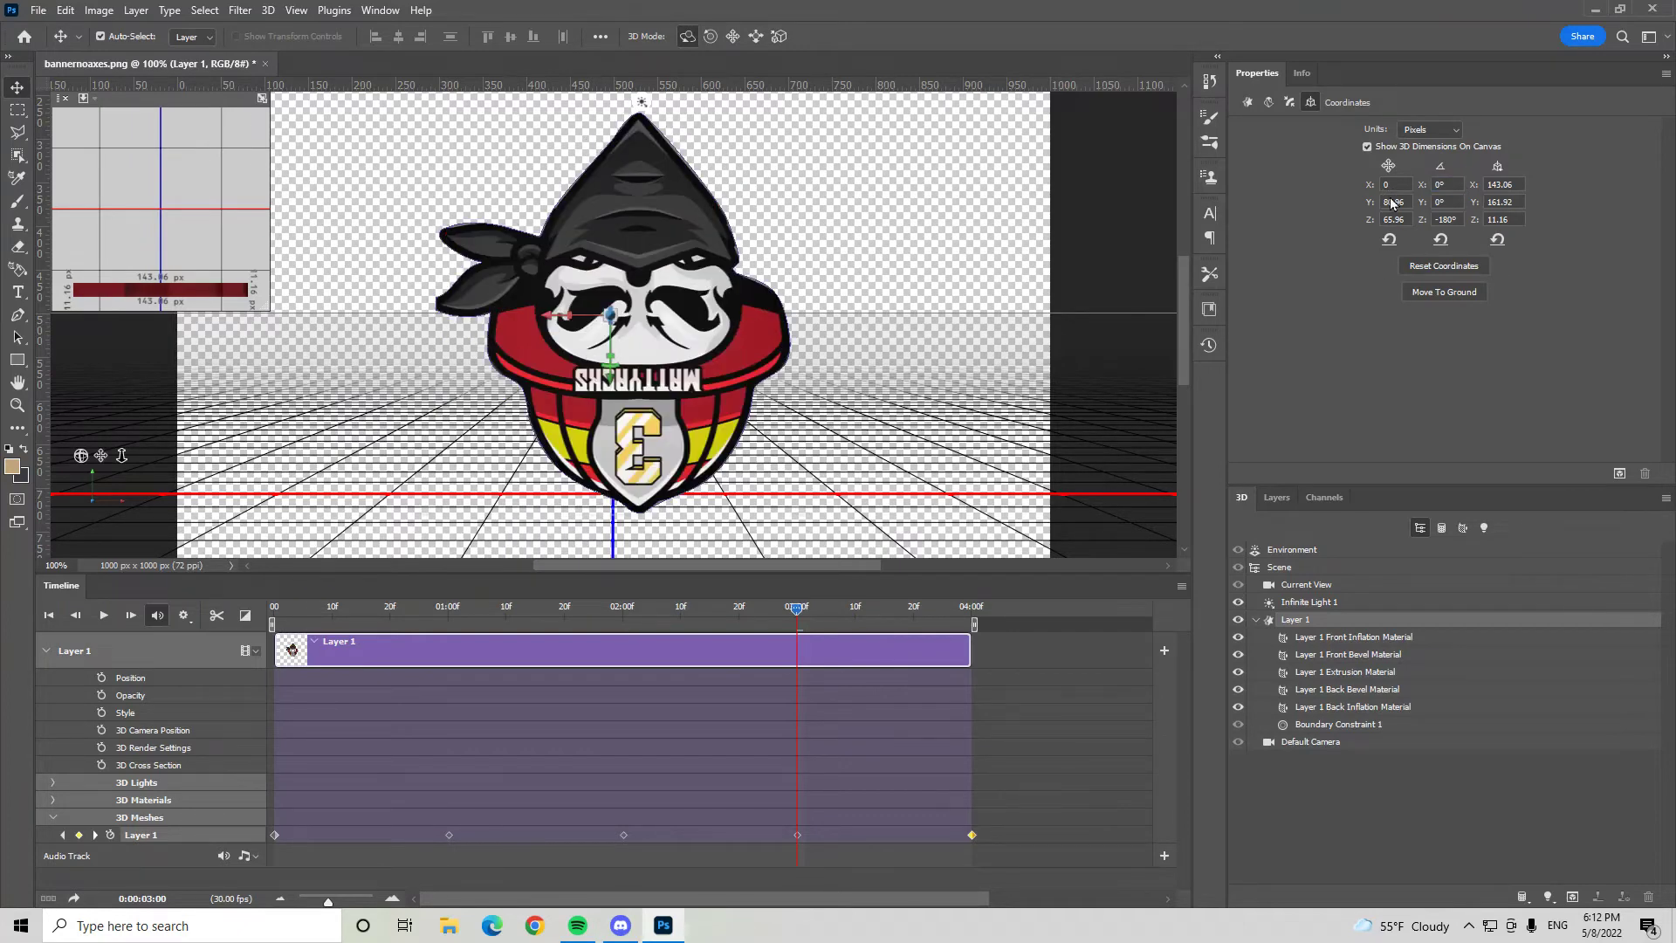
pyautogui.click(1464, 215)
pyautogui.write('0')
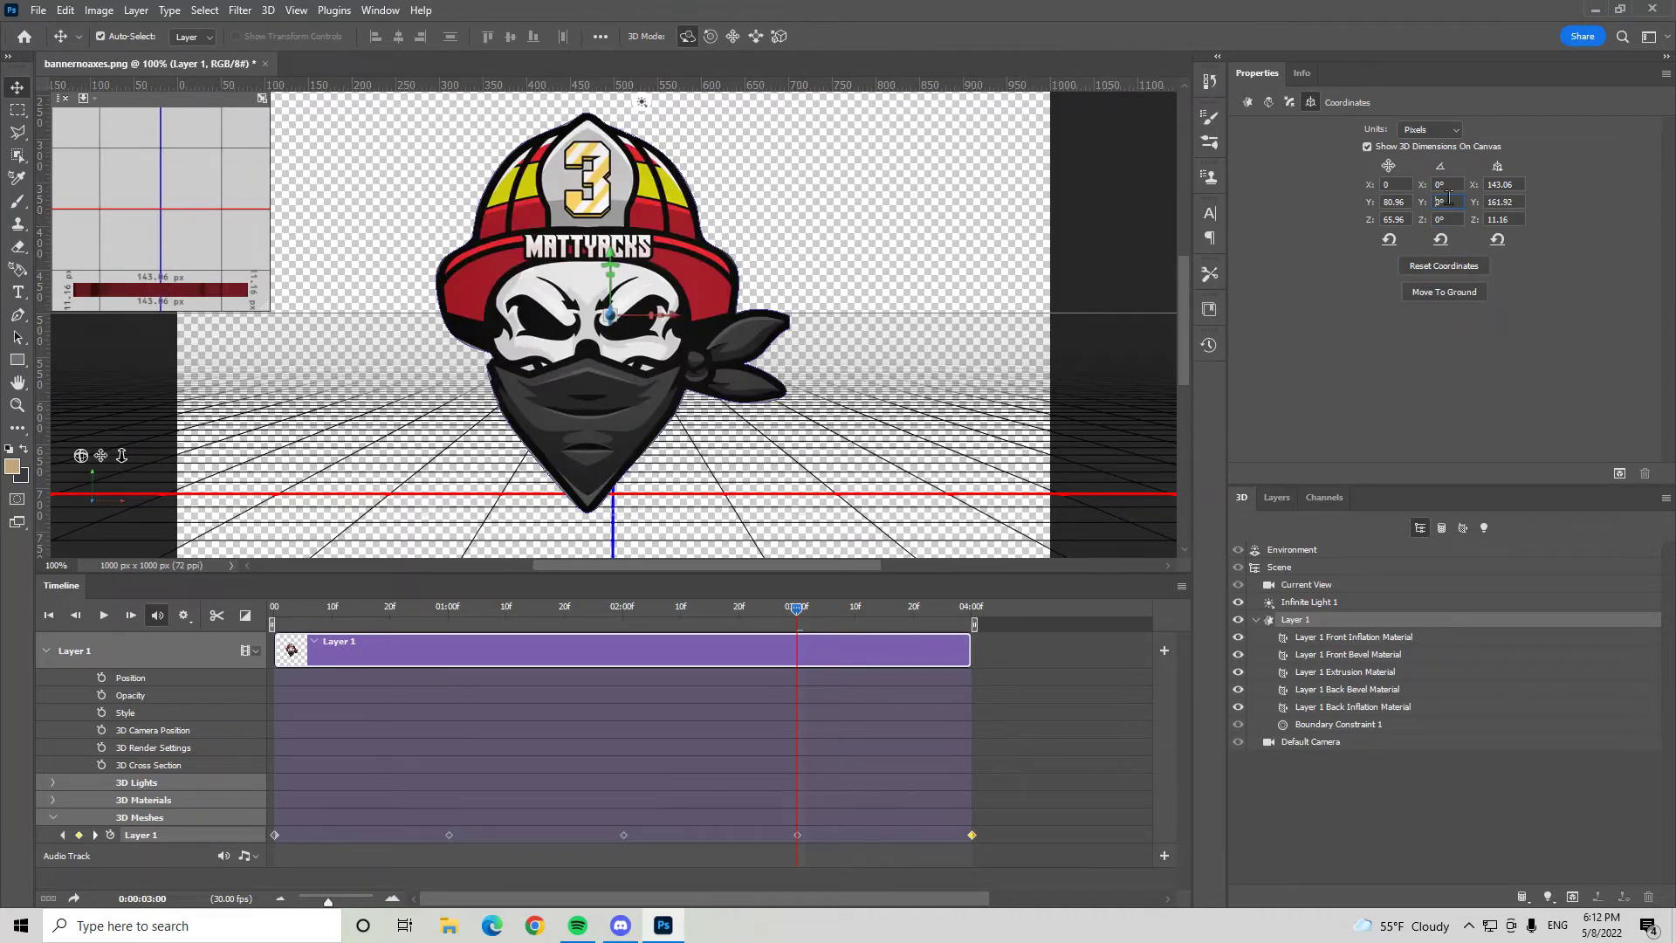
pyautogui.write('-90')
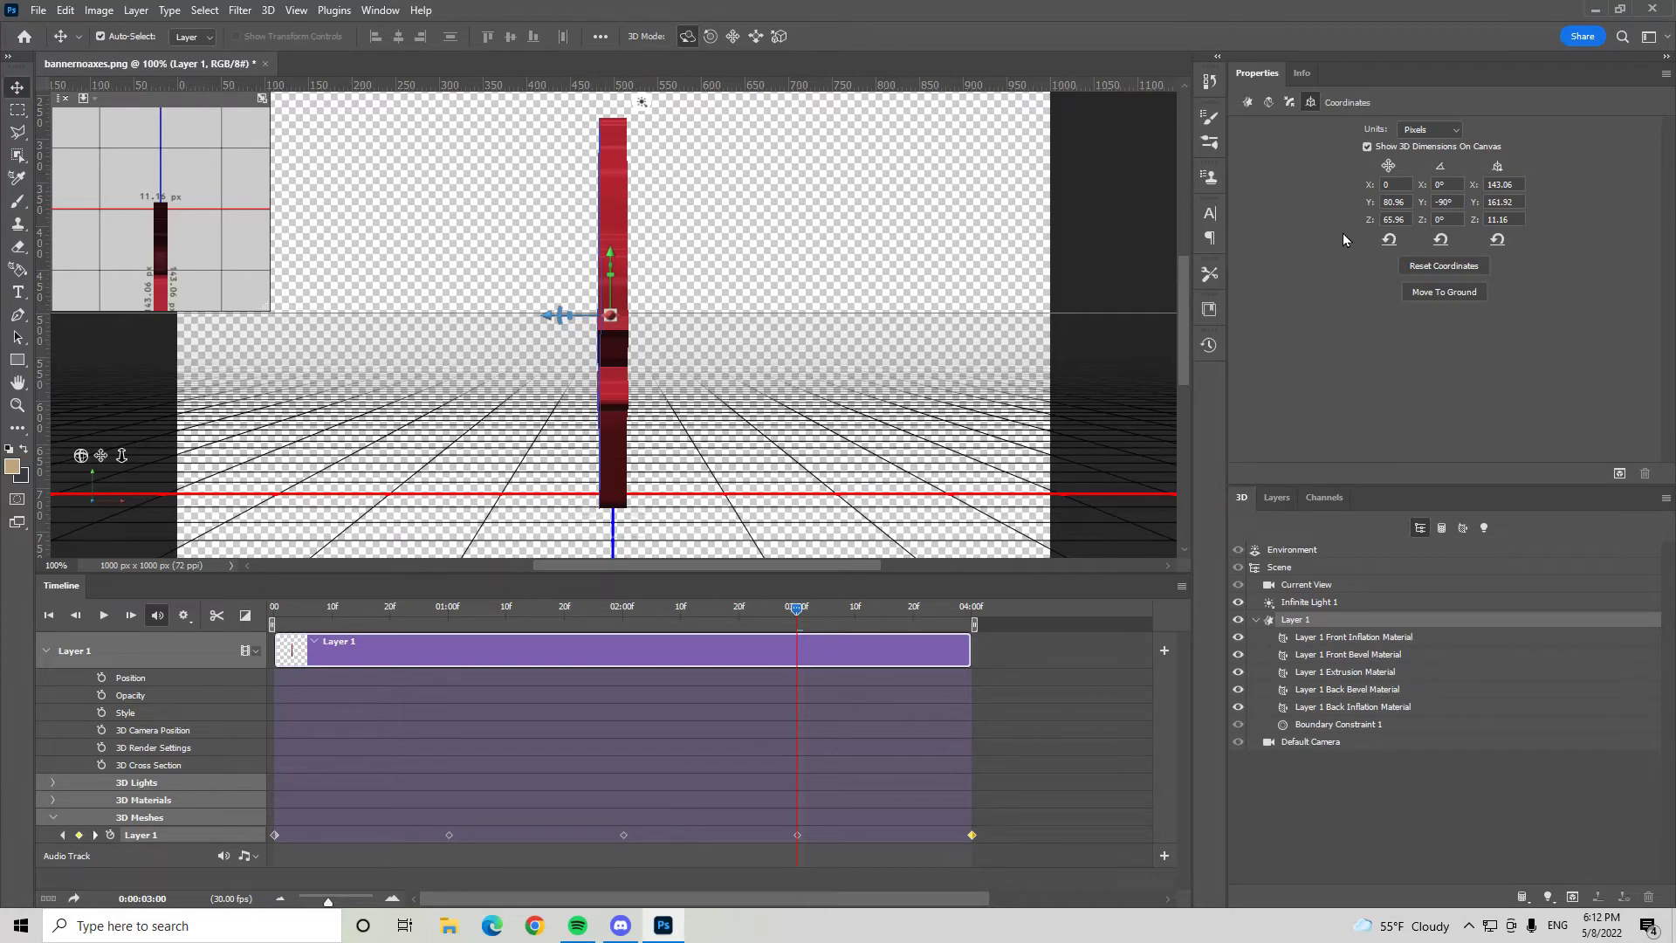
# Set the Layer 1 mesh's Y rotation to 0° at the end of the timeline.
pyautogui.click(95, 836)
pyautogui.click(1461, 201)
pyautogui.write('0')
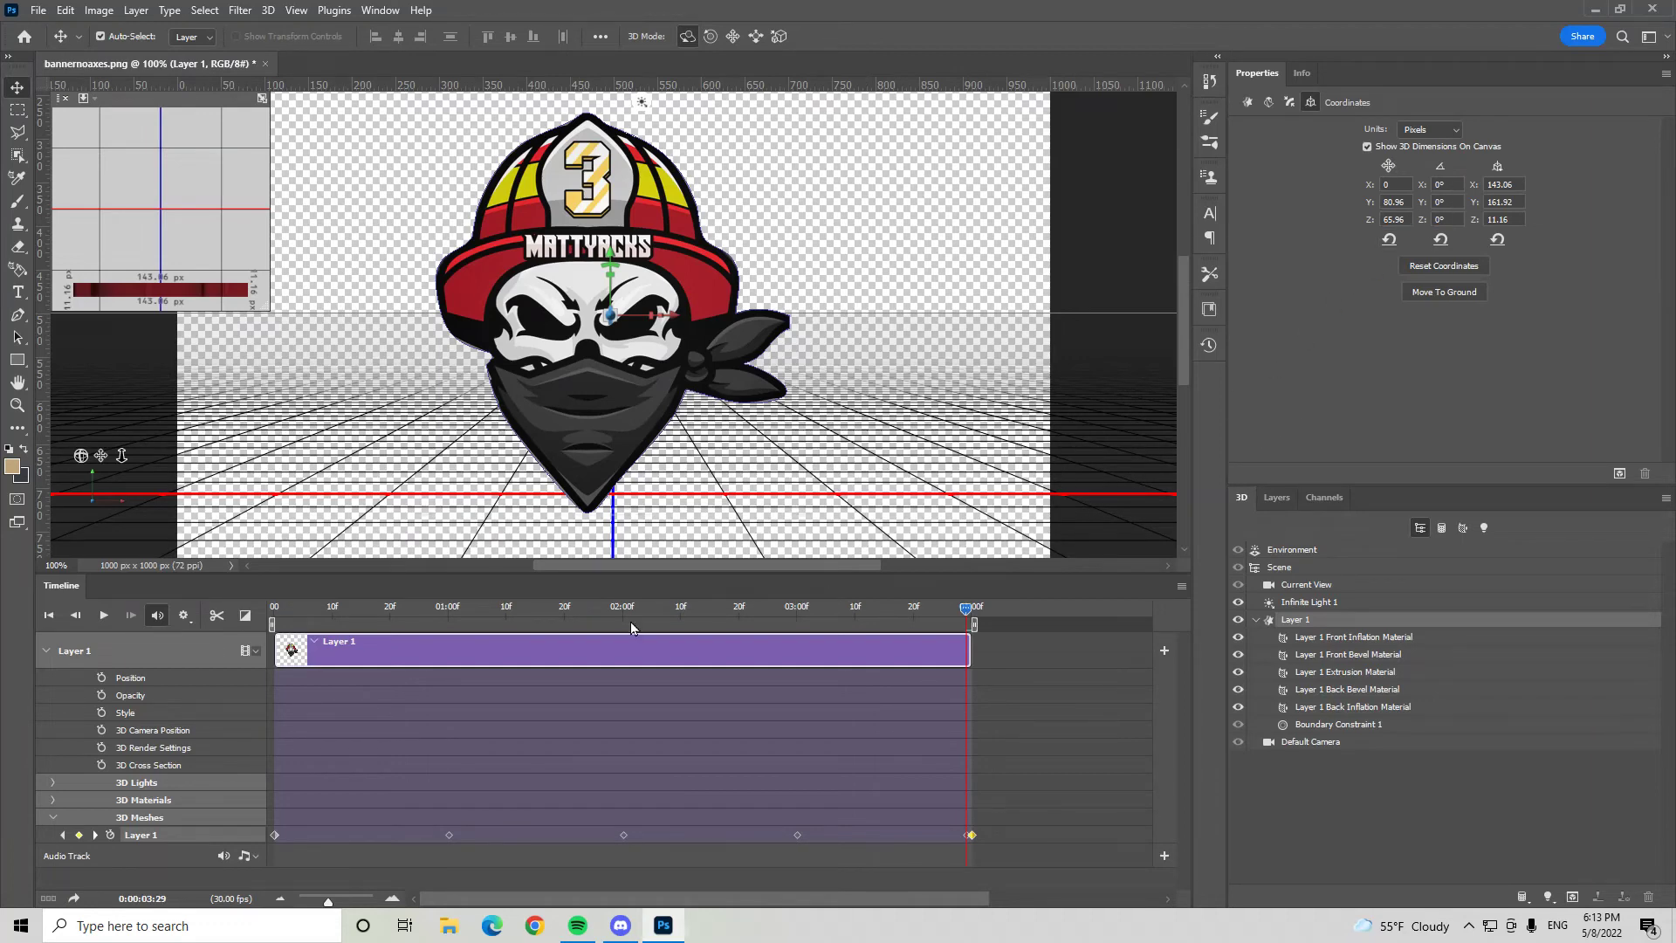
# Play back the spin animation and check the Layer 1 mesh's rotation coordinates at each keyframe.
pyautogui.click(104, 616)
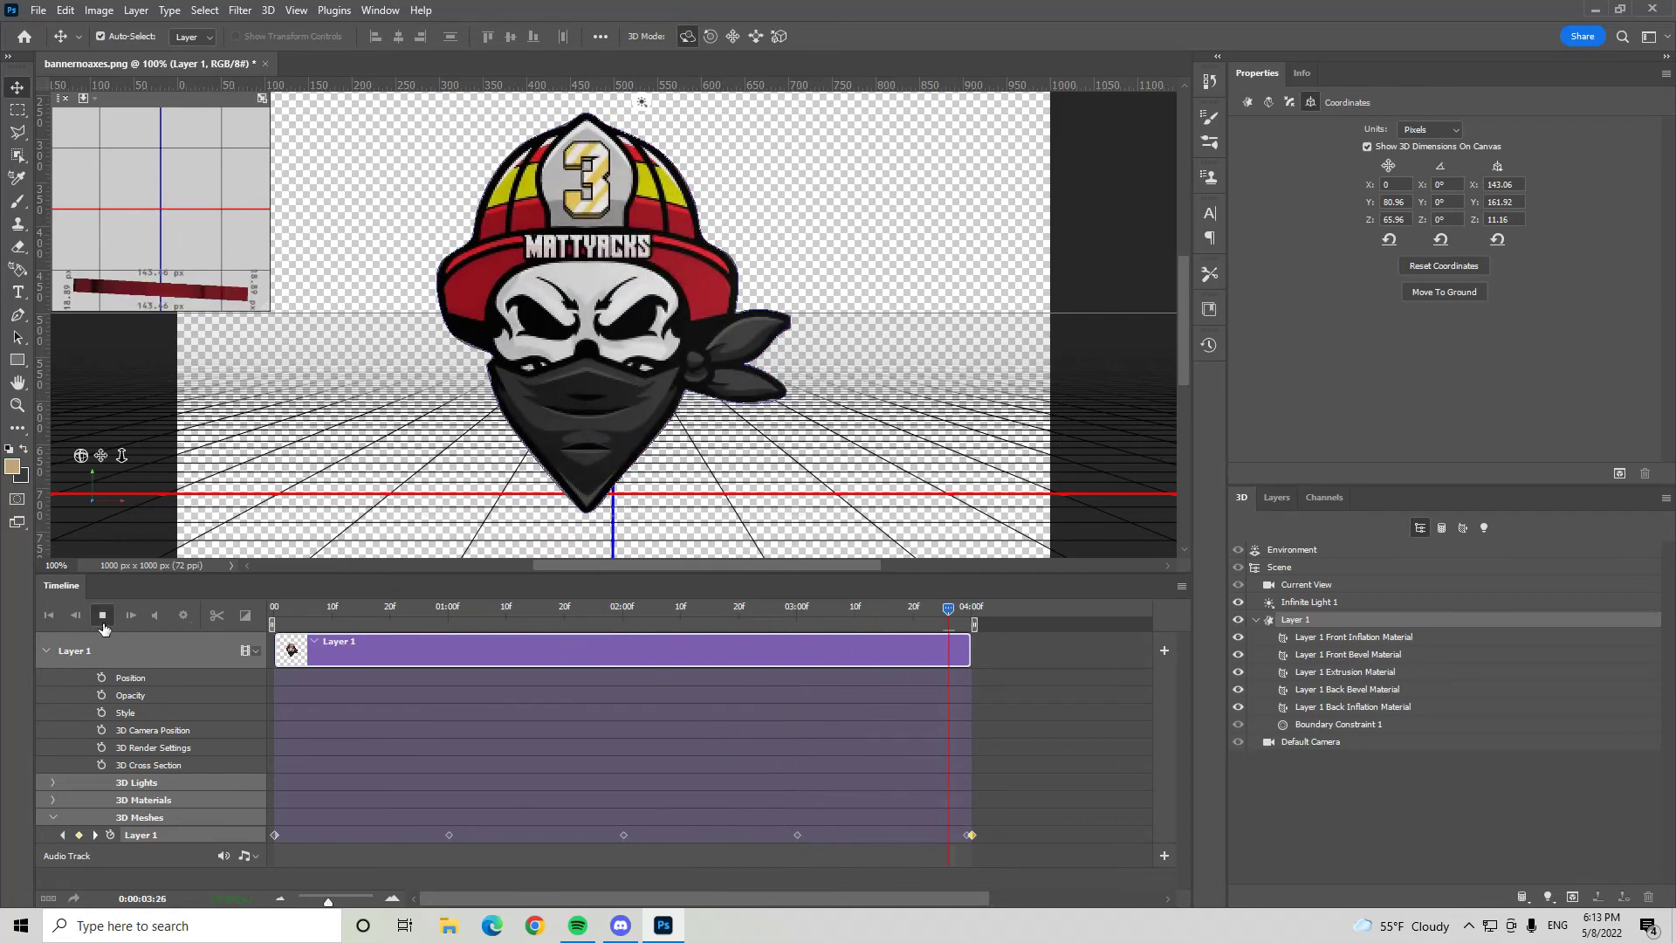
pyautogui.click(103, 617)
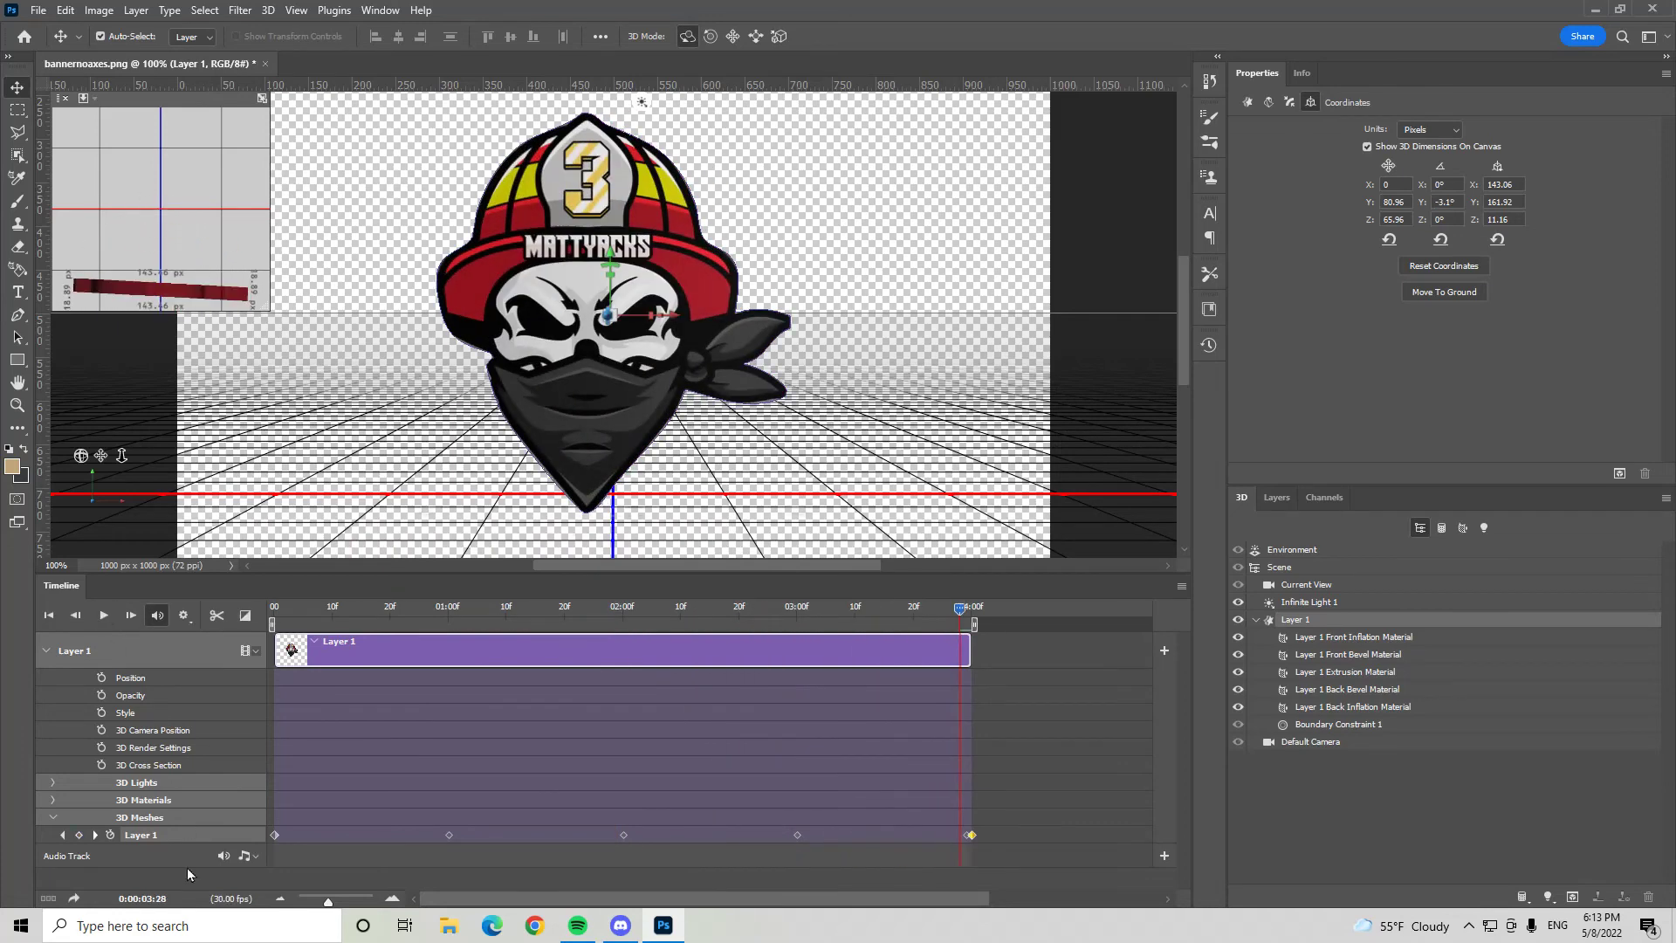
pyautogui.click(64, 836)
pyautogui.click(64, 837)
pyautogui.click(64, 836)
pyautogui.click(64, 836)
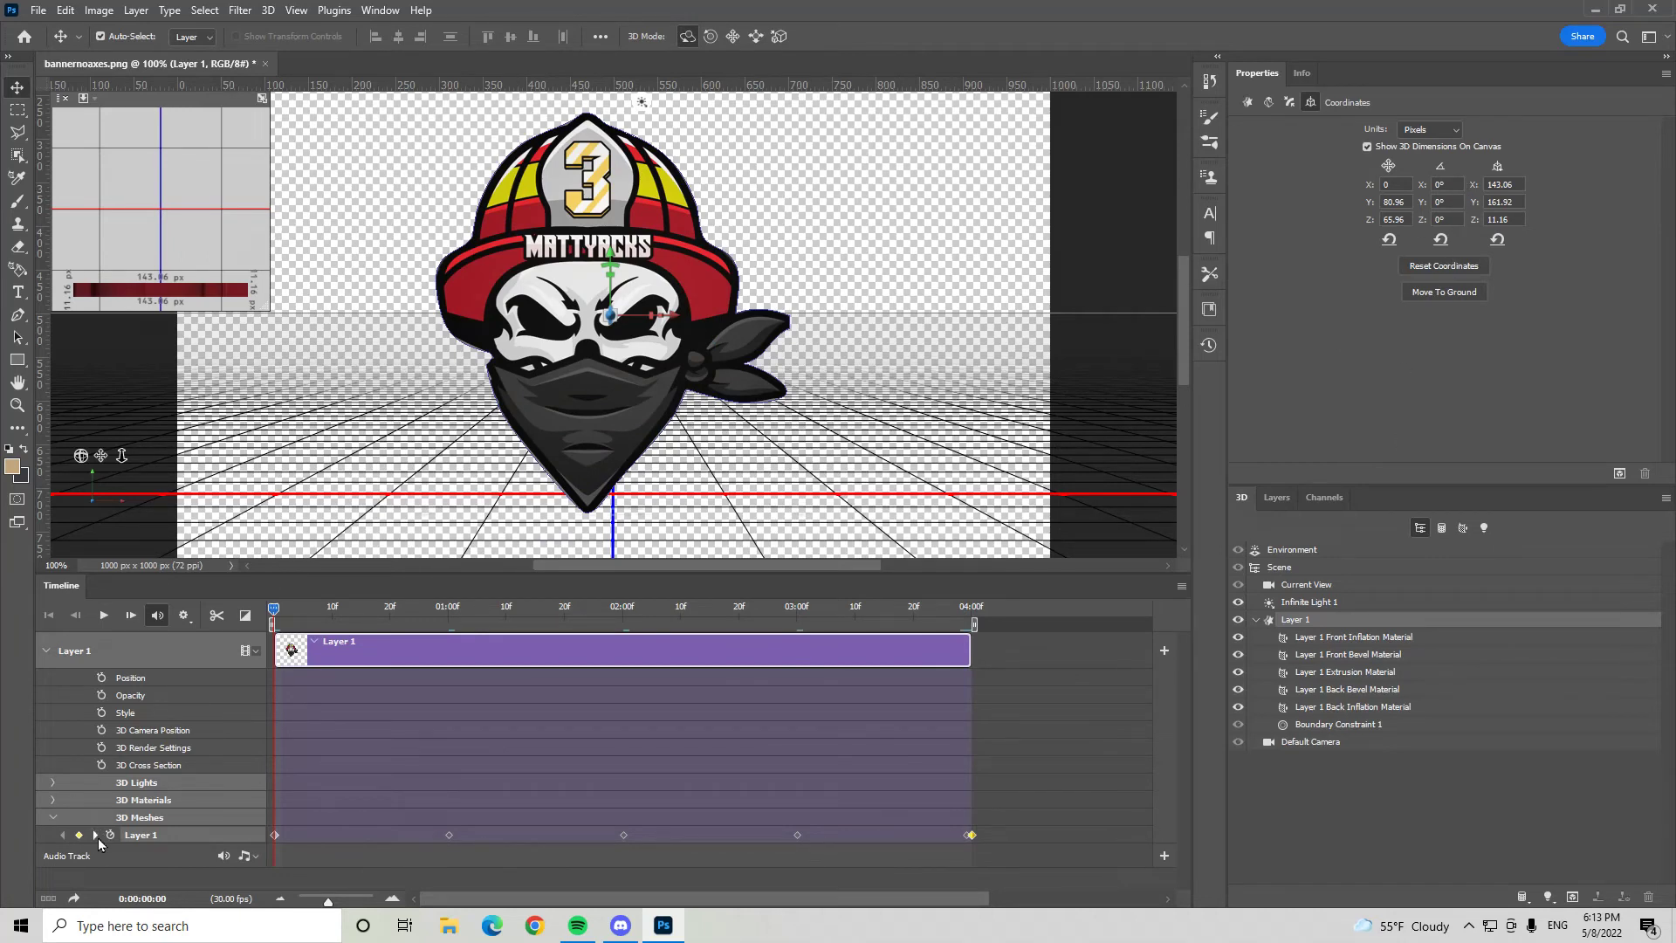
pyautogui.click(96, 837)
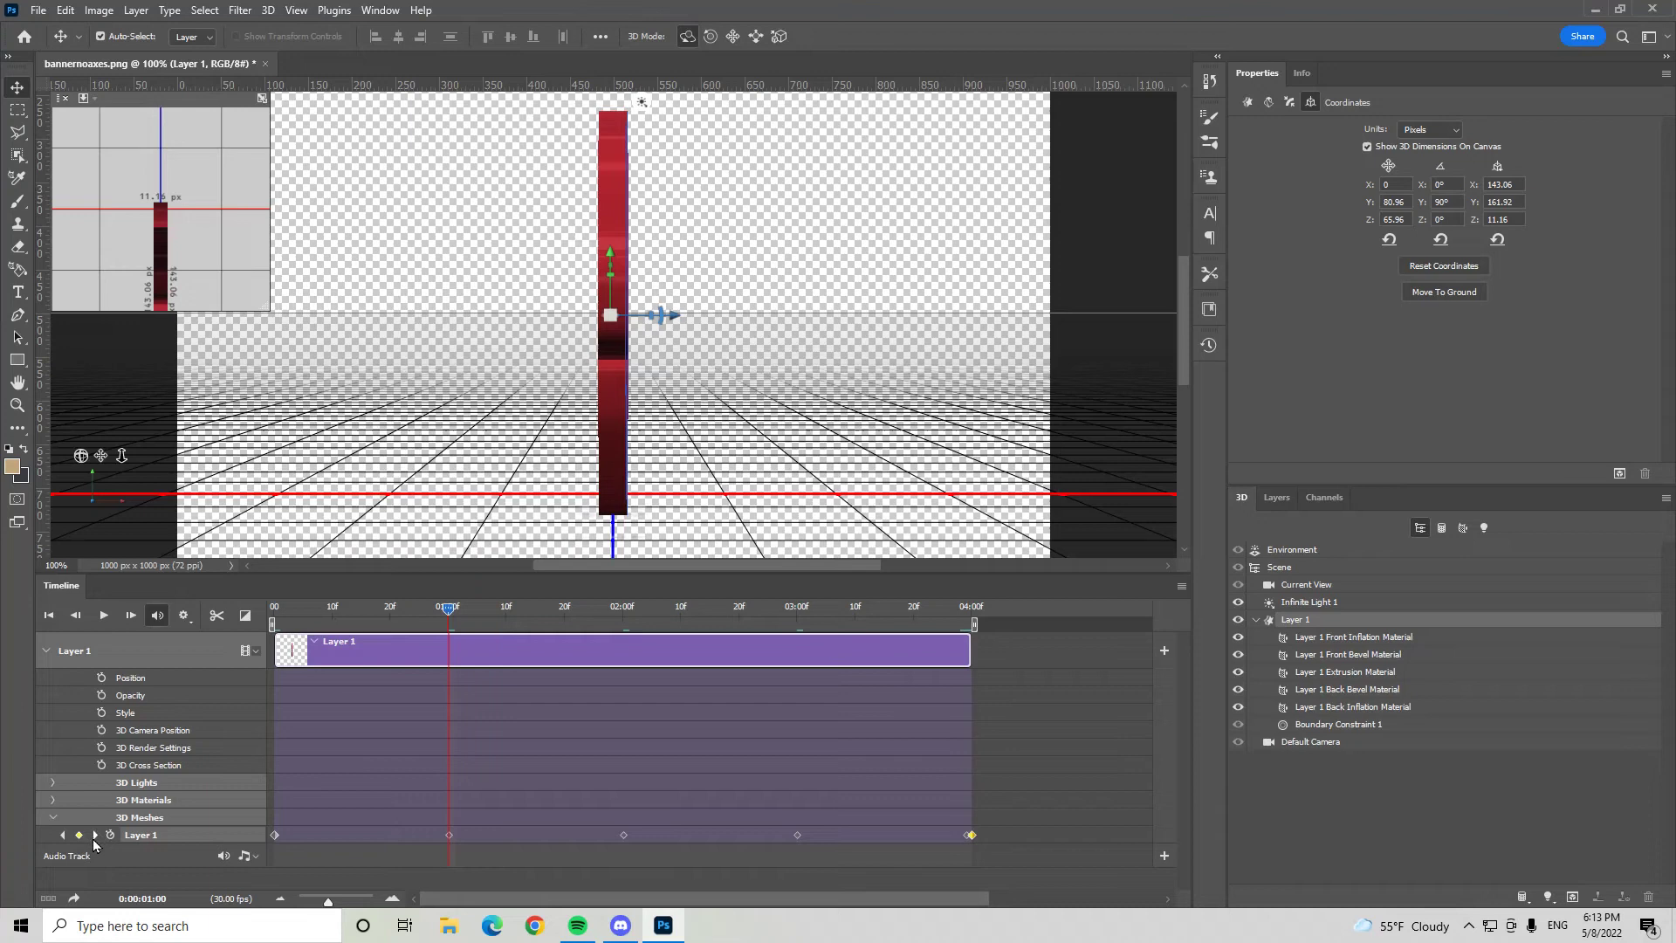
pyautogui.click(96, 835)
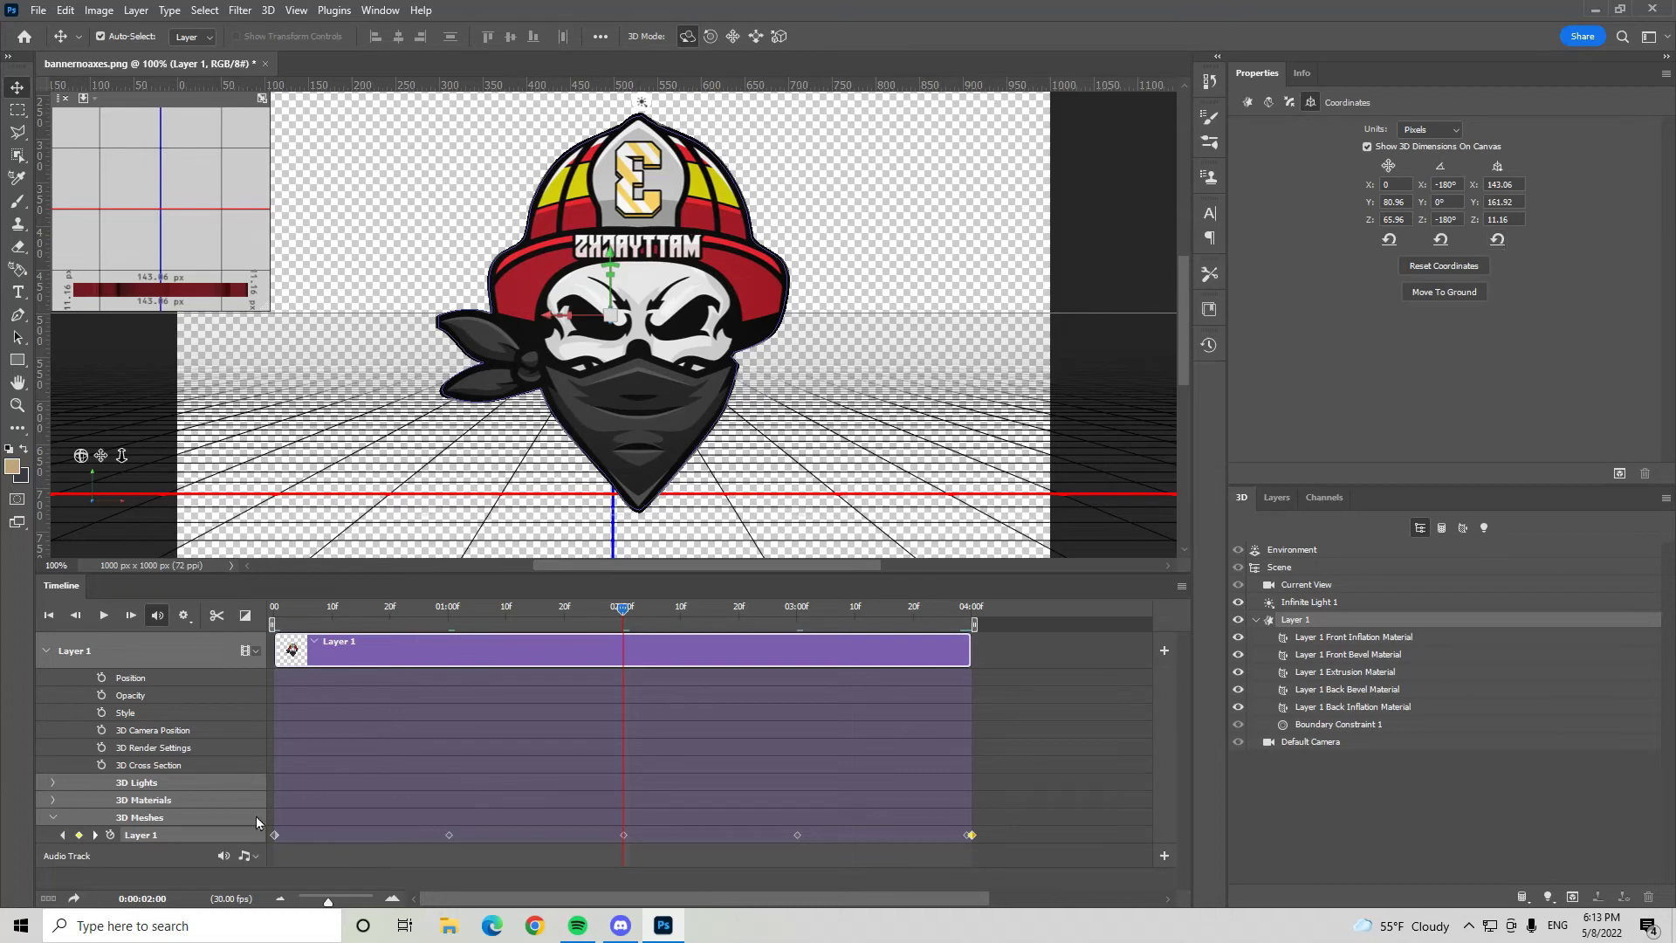
pyautogui.click(96, 835)
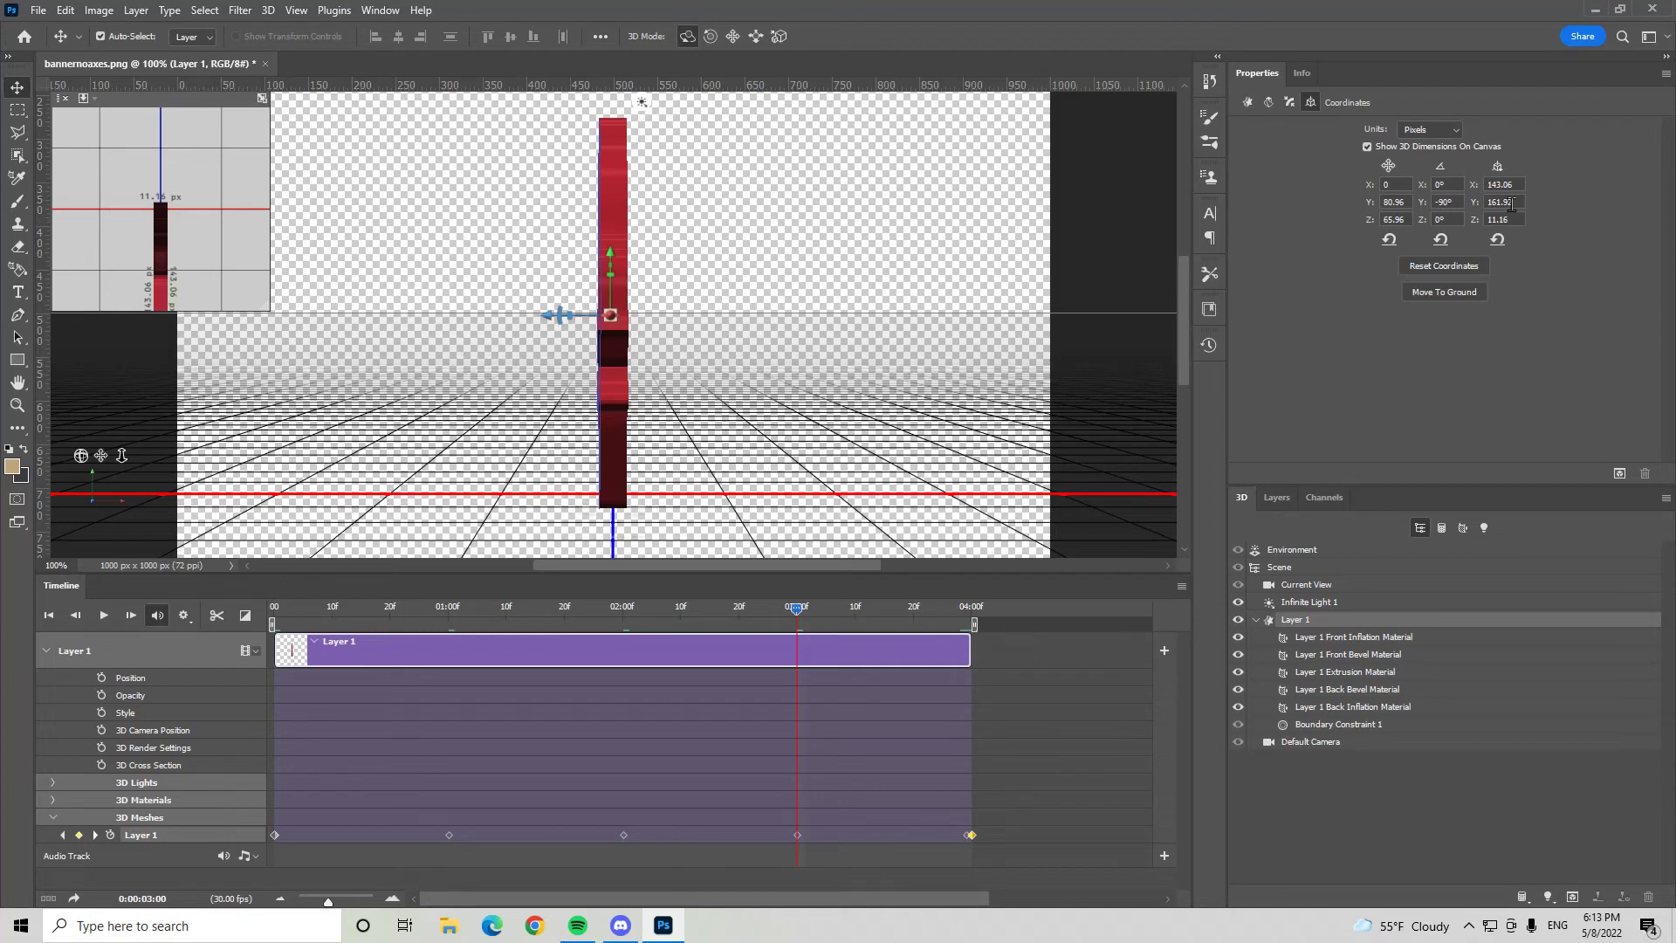
pyautogui.click(95, 835)
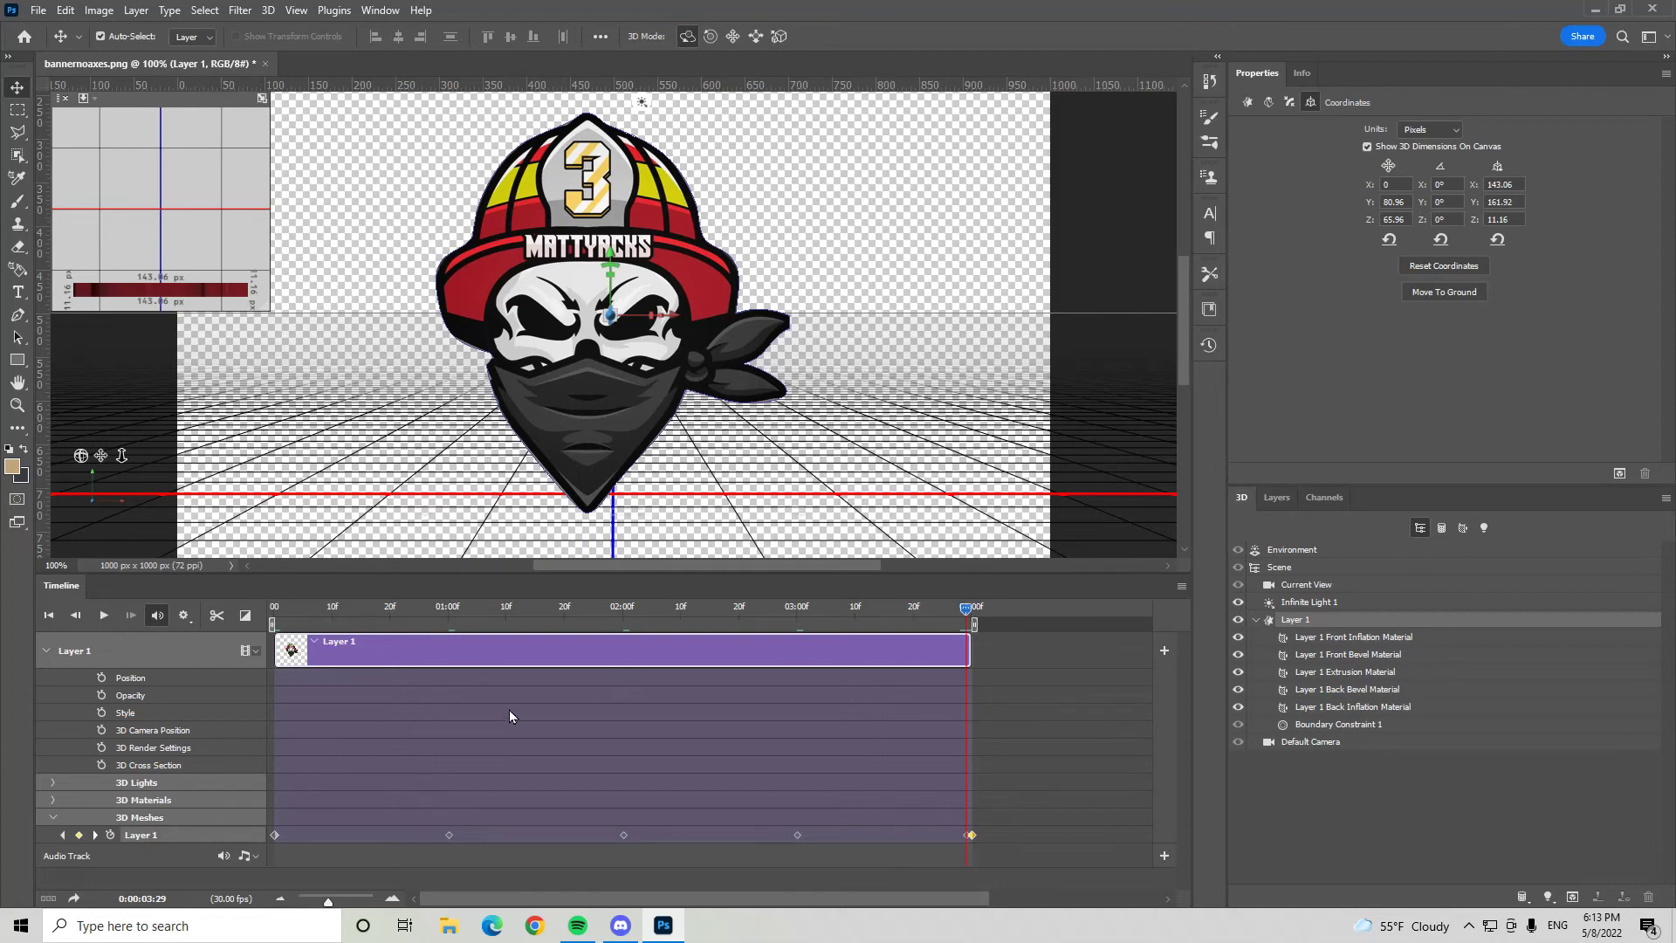
pyautogui.click(101, 616)
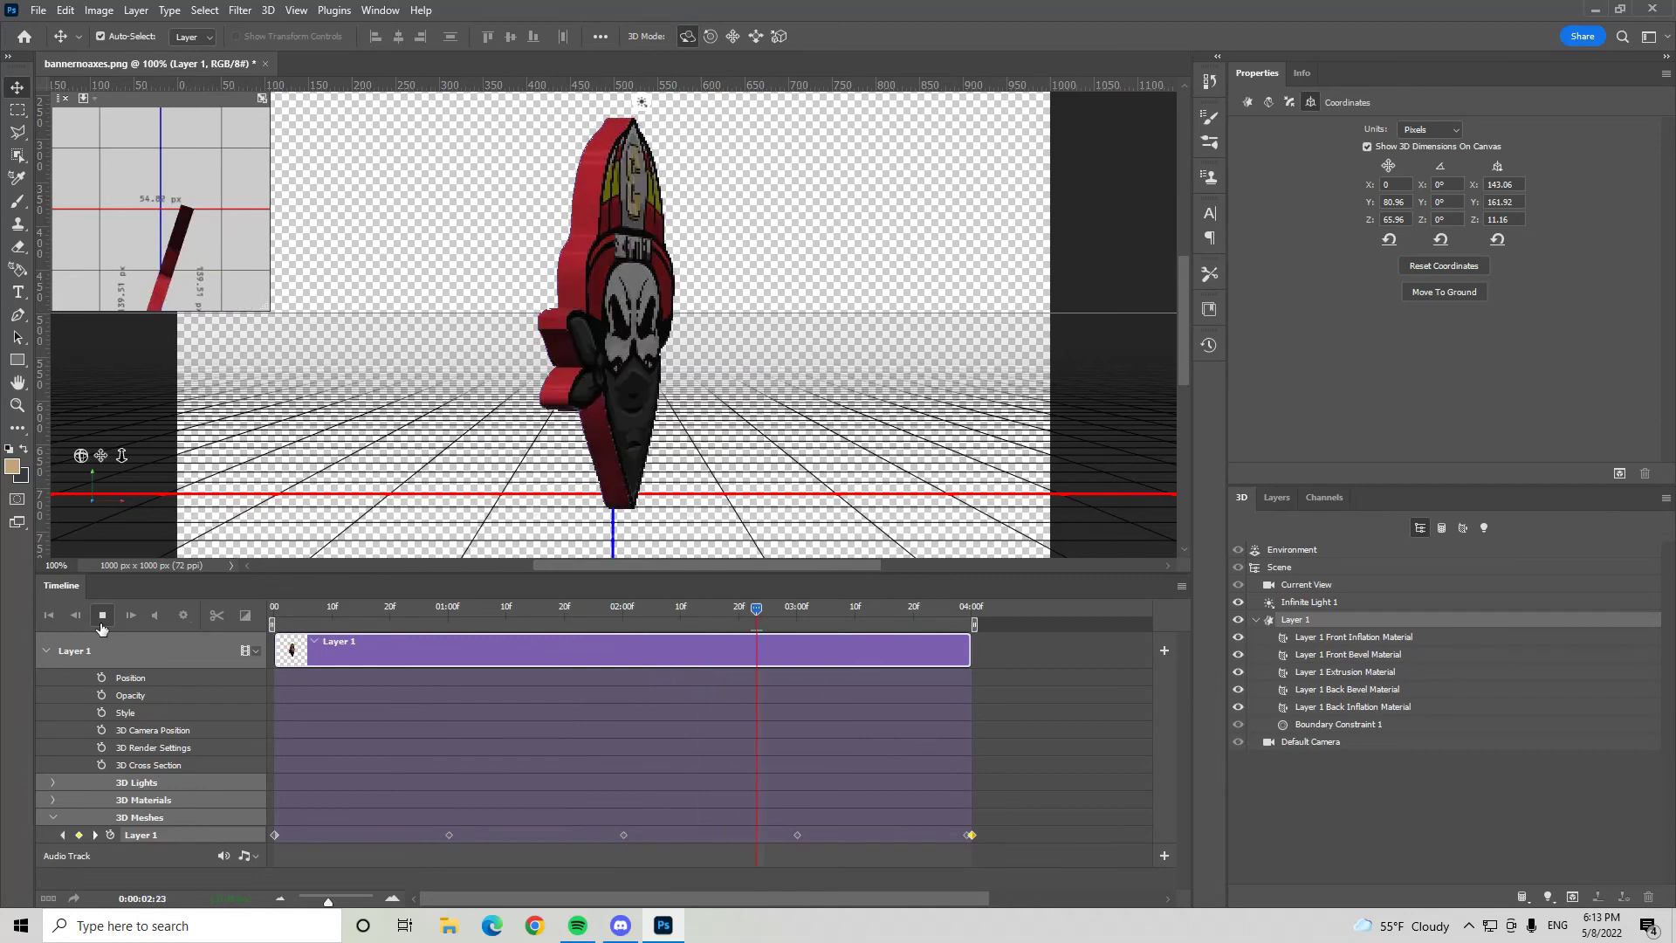
pyautogui.click(101, 621)
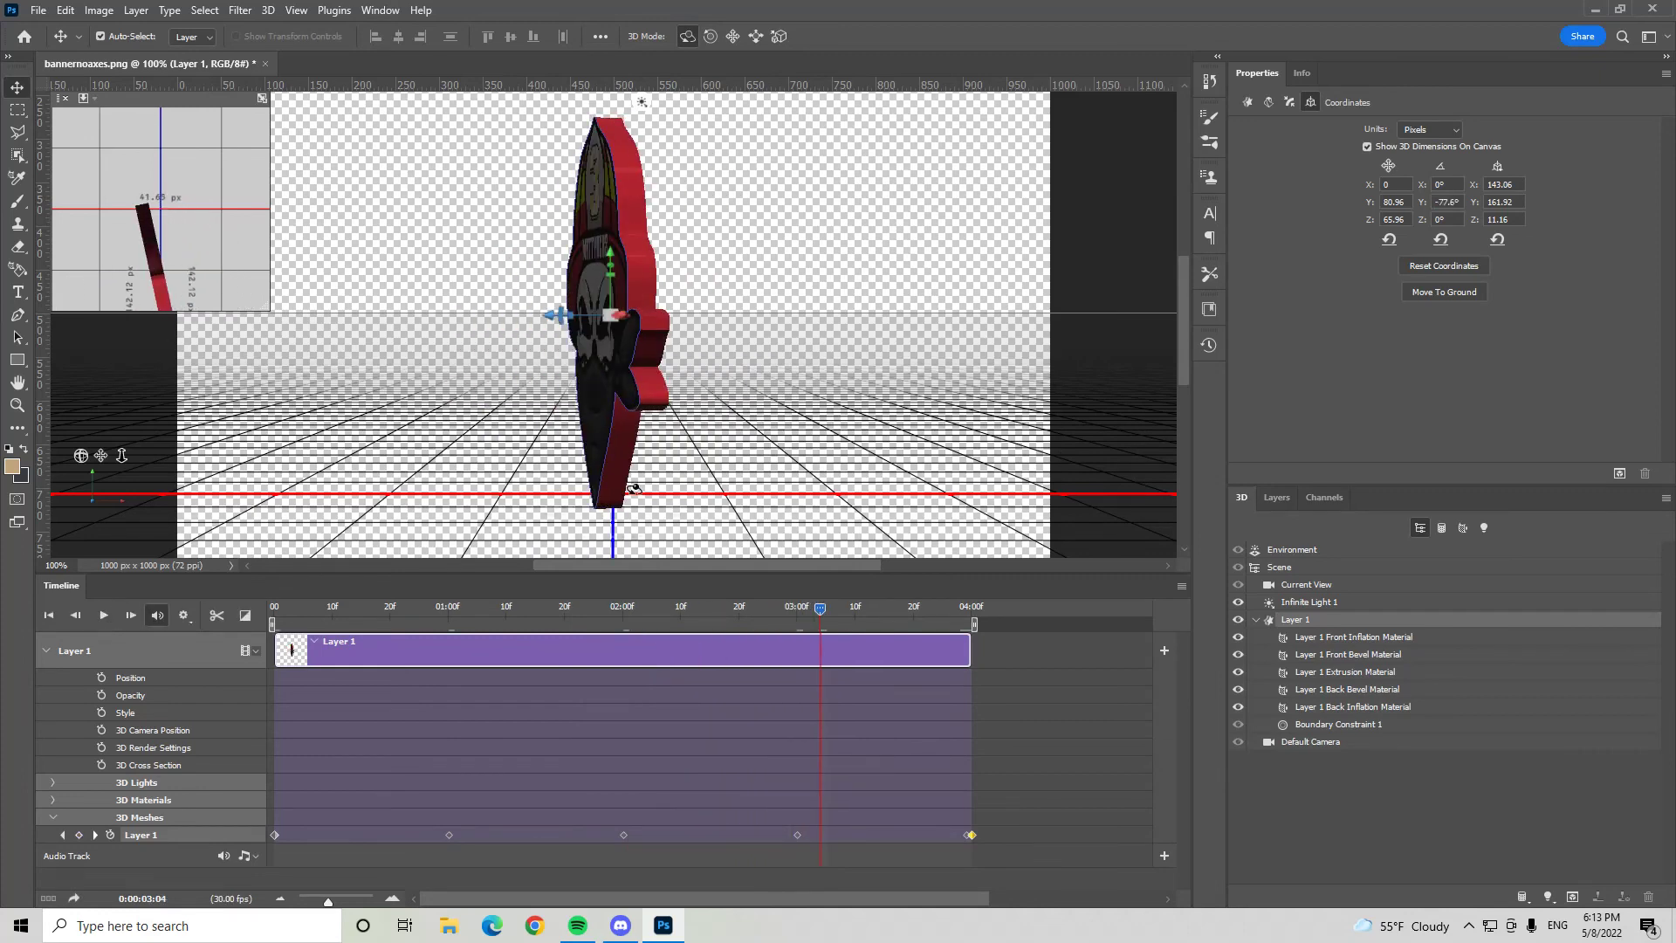
pyautogui.click(1388, 673)
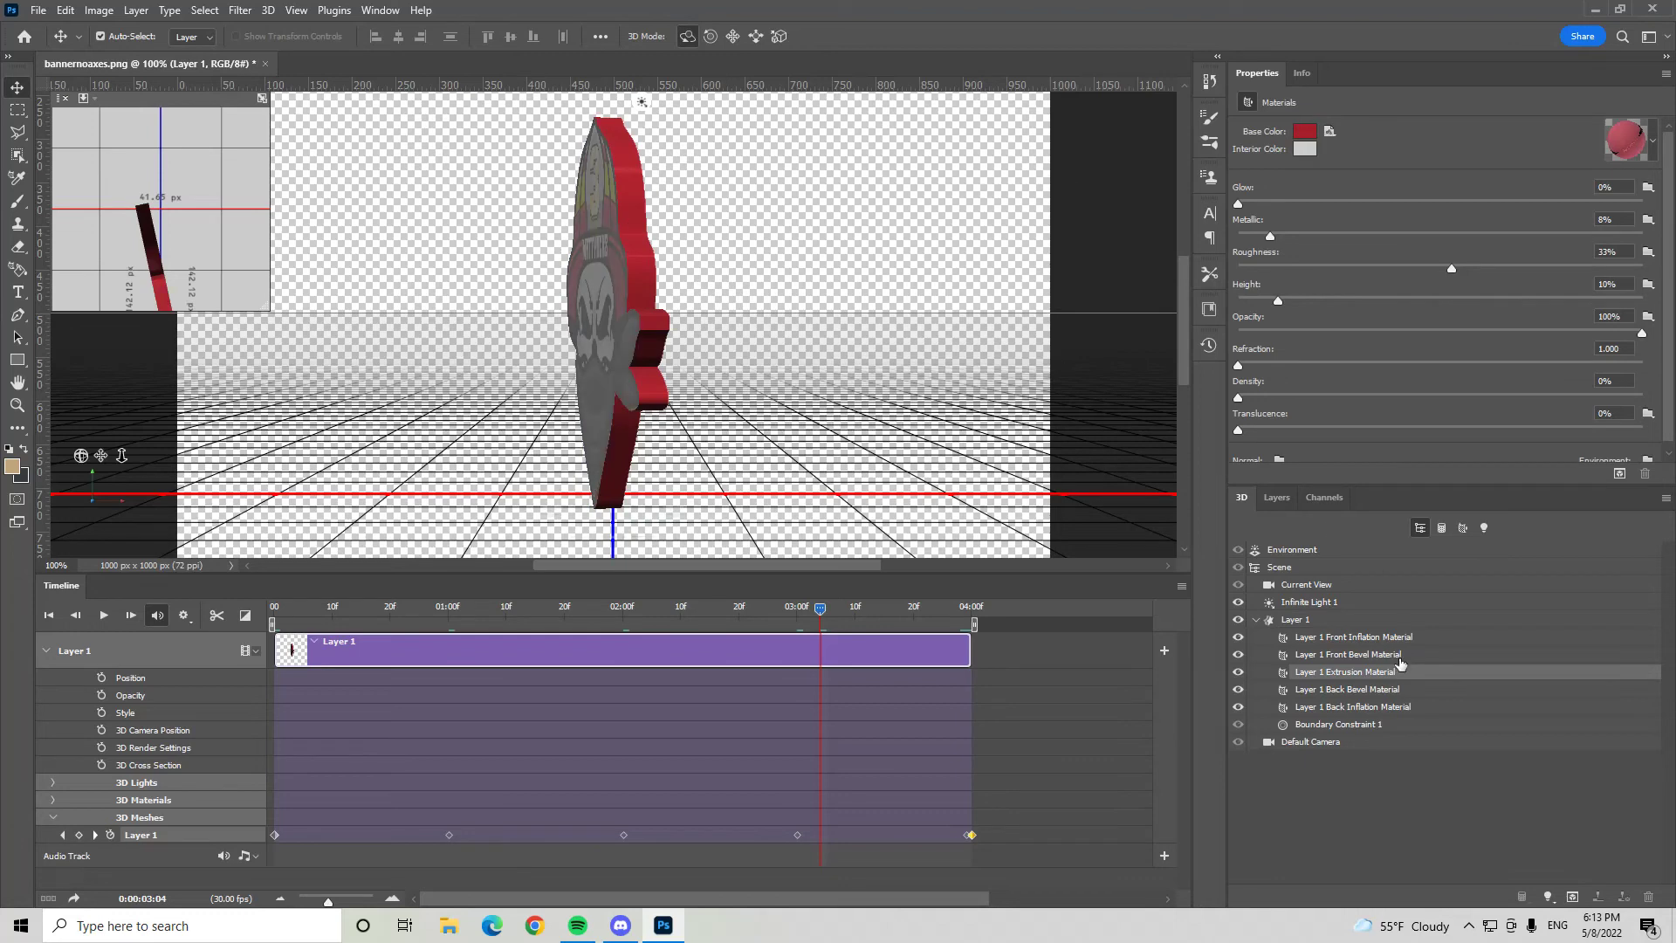
pyautogui.click(1354, 622)
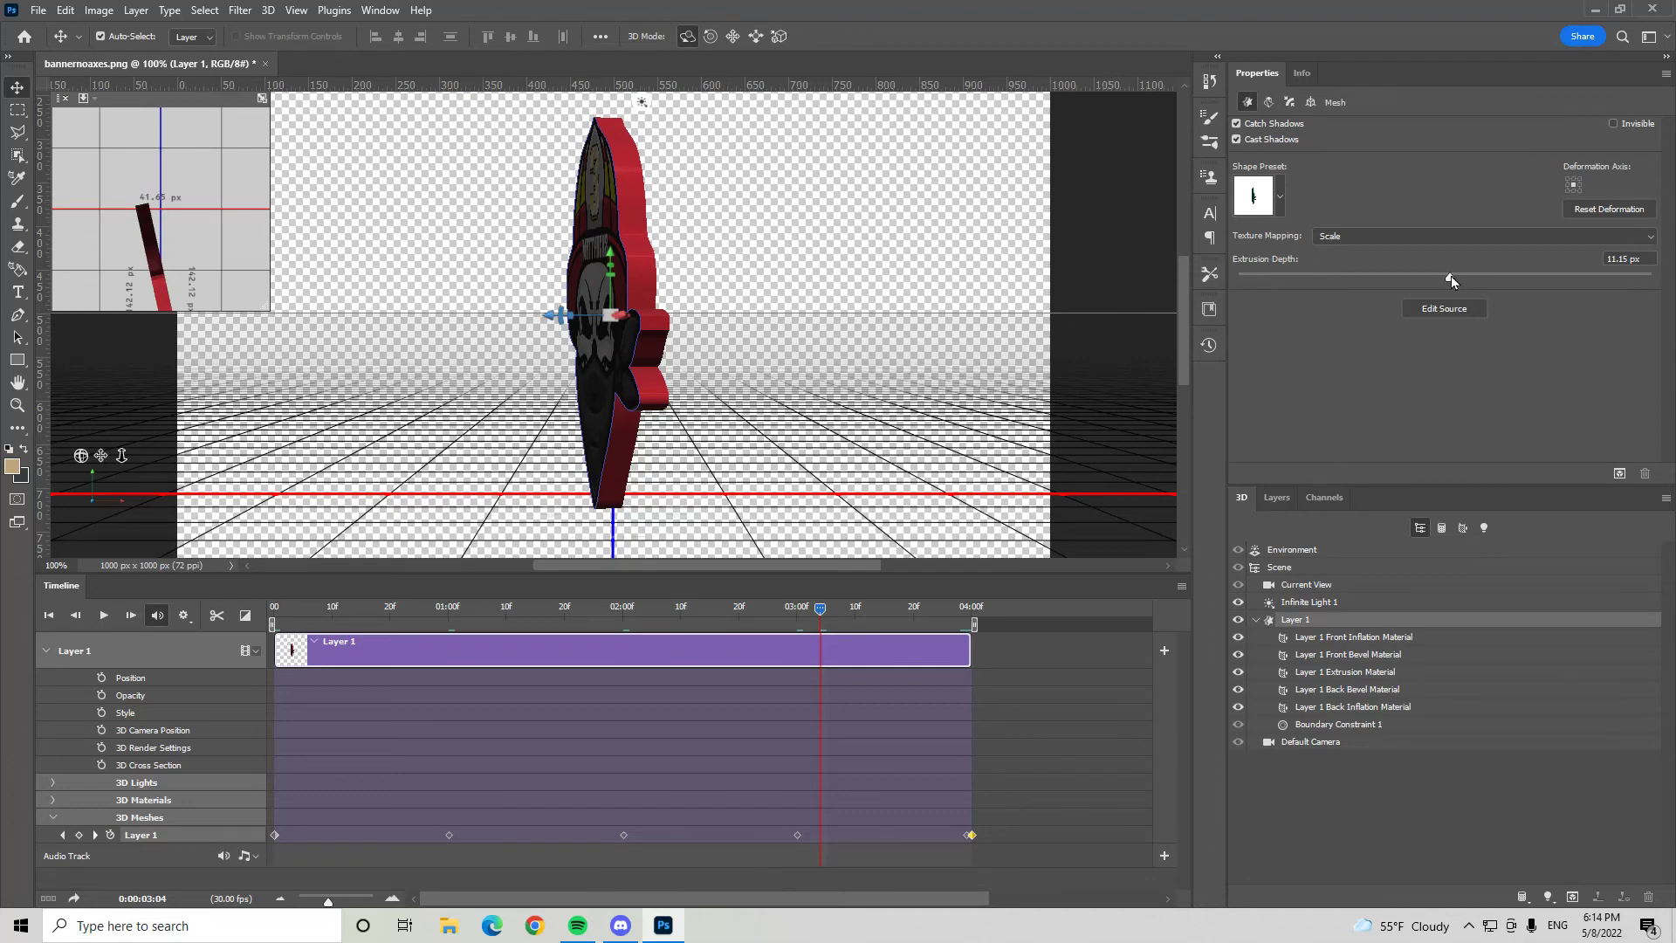
pyautogui.moveTo(1451, 276)
pyautogui.mouseDown()
pyautogui.moveTo(1468, 275)
pyautogui.moveTo(1422, 281)
pyautogui.moveTo(1449, 285)
pyautogui.mouseUp()
# Start a Save for Web (Legacy) export of the animation and set its file format to GIF.
pyautogui.click(37, 10)
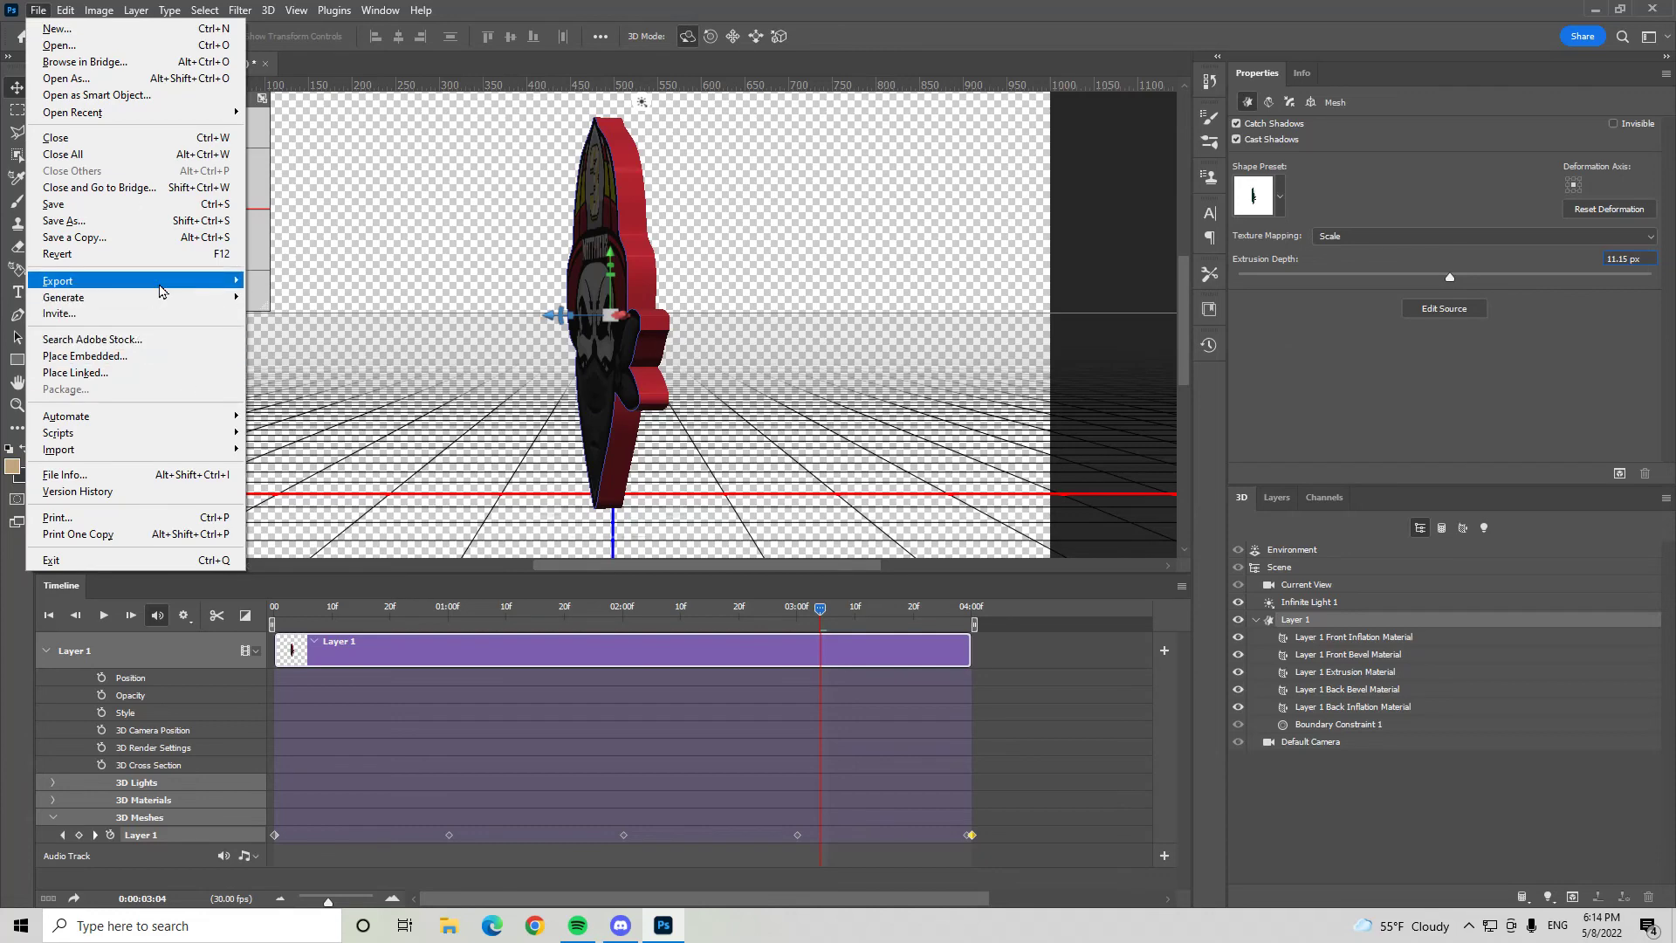
pyautogui.moveTo(159, 290)
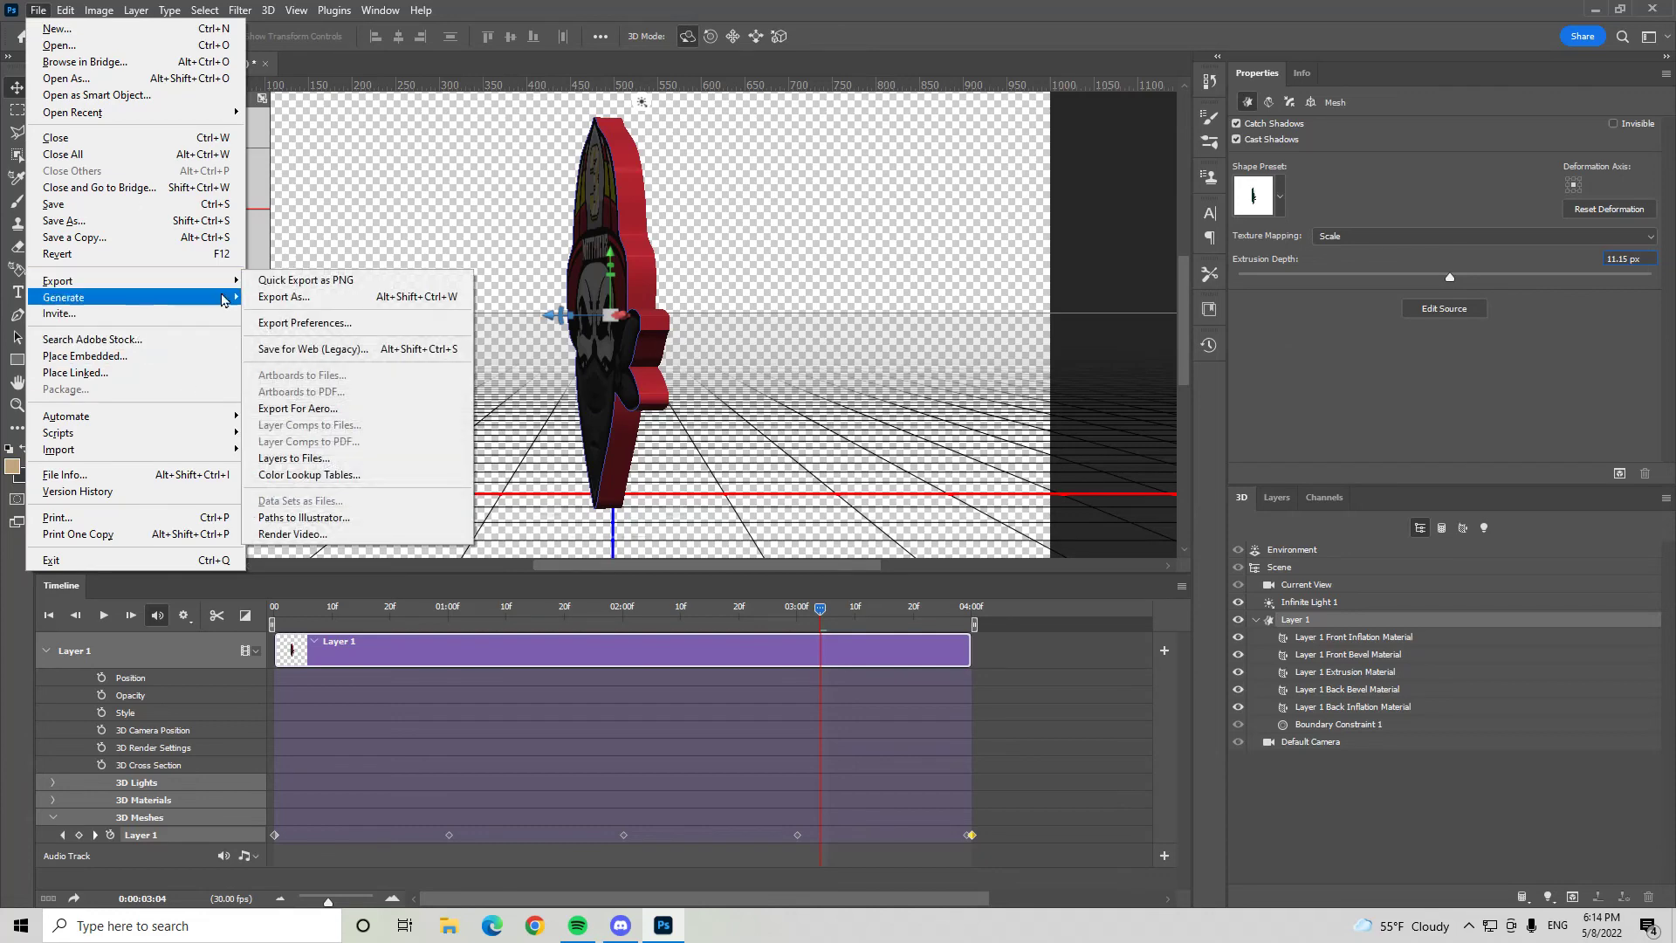
pyautogui.click(382, 351)
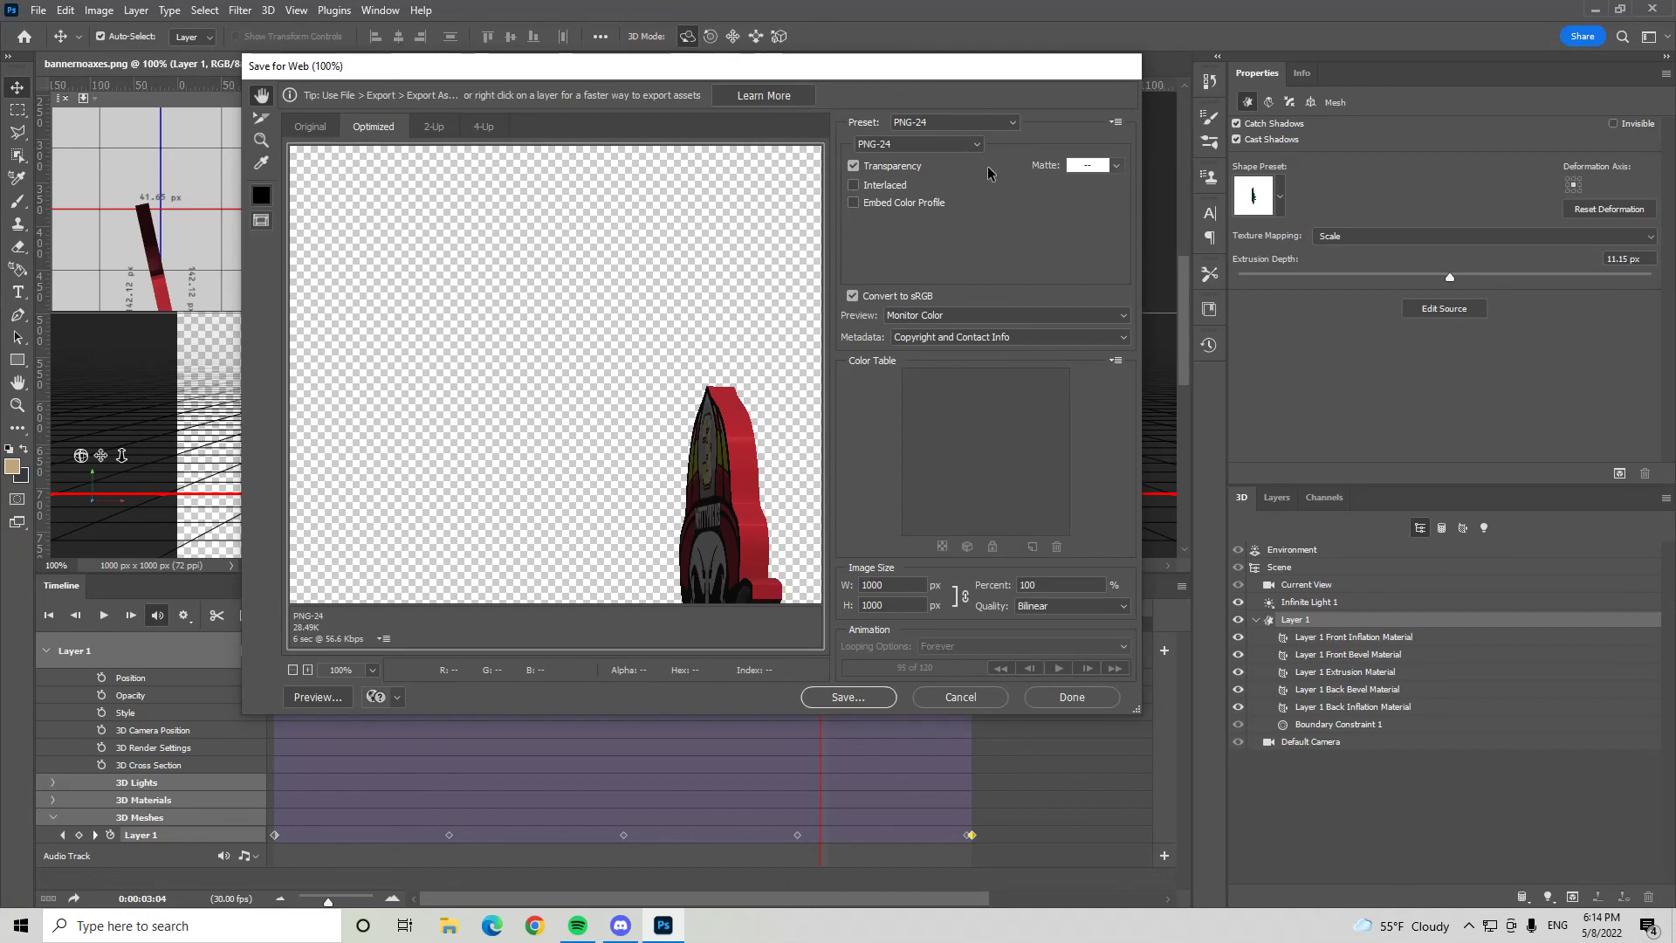
pyautogui.click(969, 144)
pyautogui.click(960, 159)
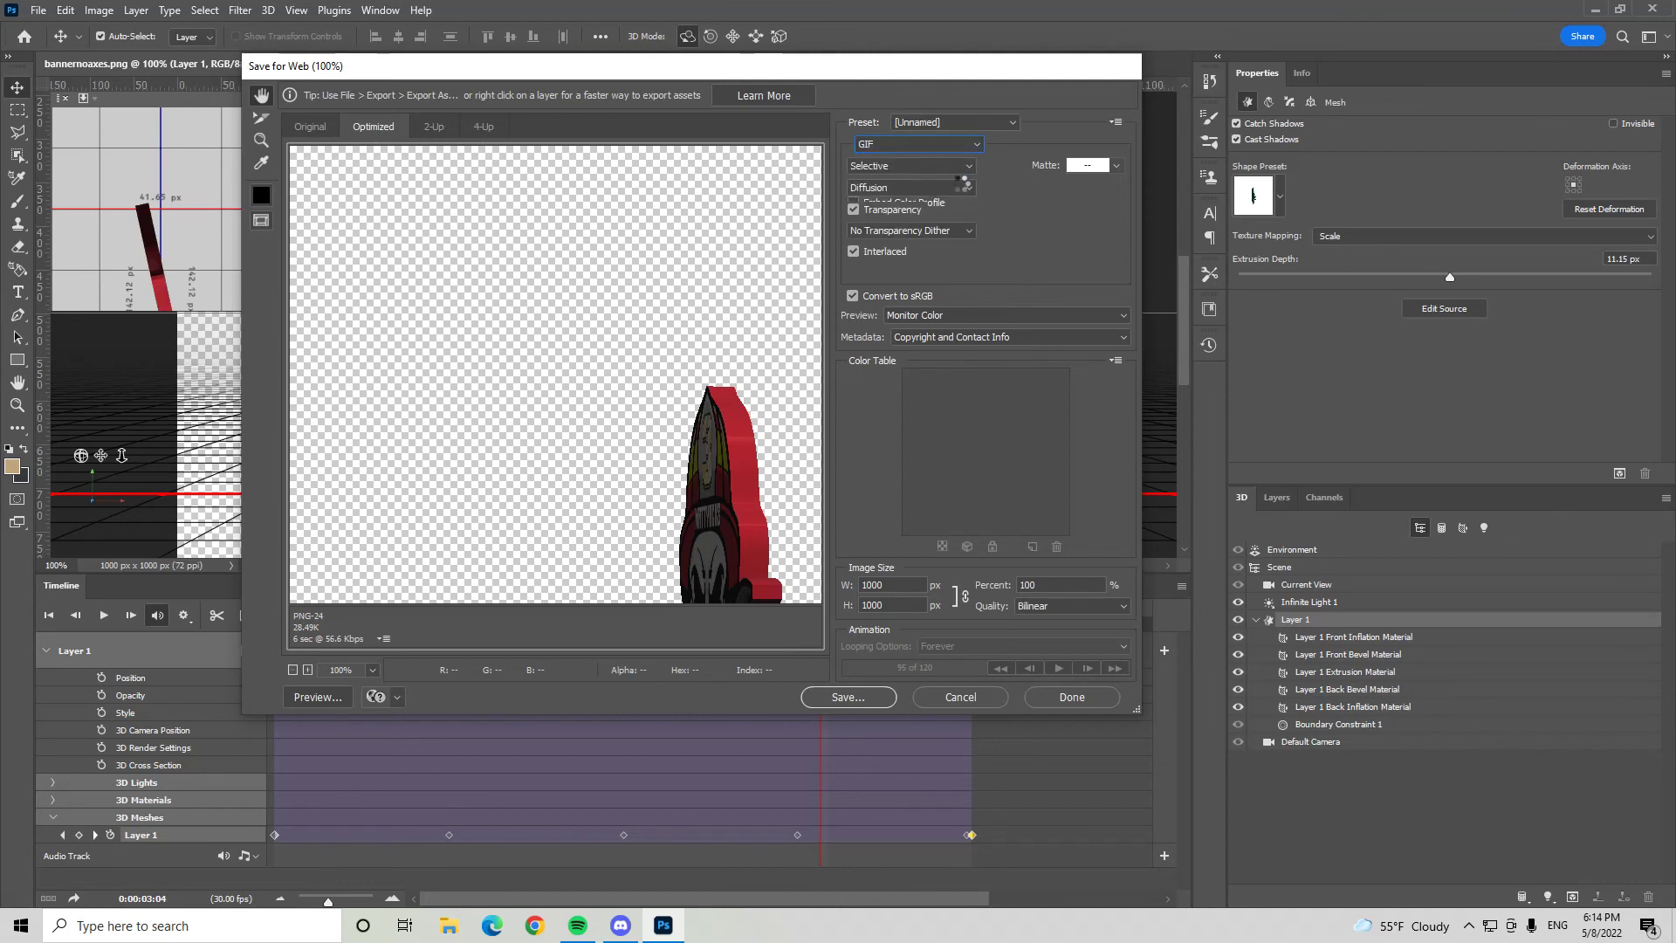